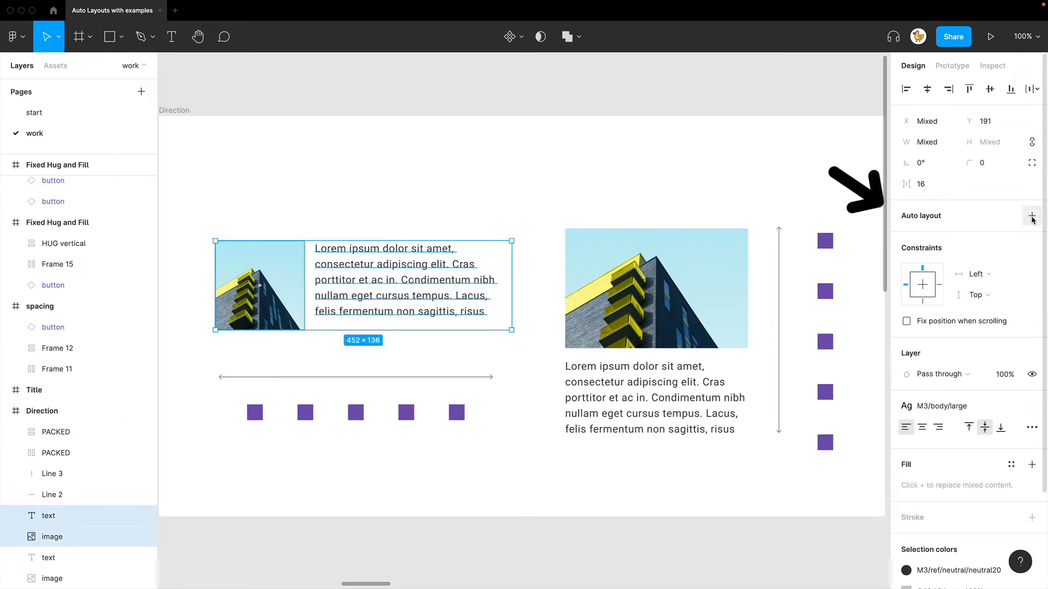
Apply horizontal auto layout to the selected small image and its paragraph in the Direction frame
click(1032, 217)
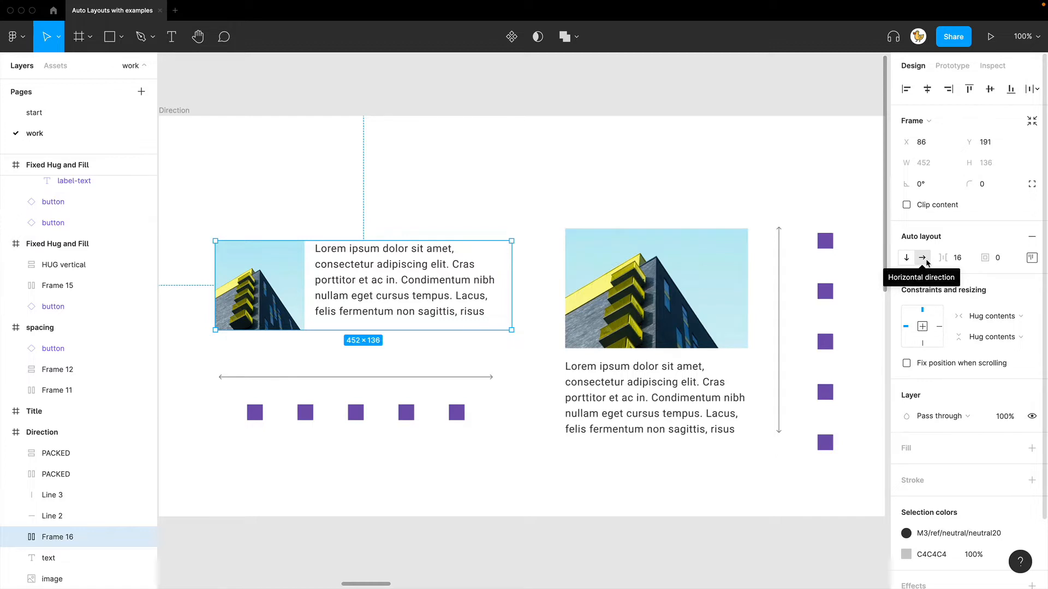
click(633, 204)
Apply vertical auto layout to the larger image and the paragraph beneath it in the Direction frame
drag(662, 185, 589, 187)
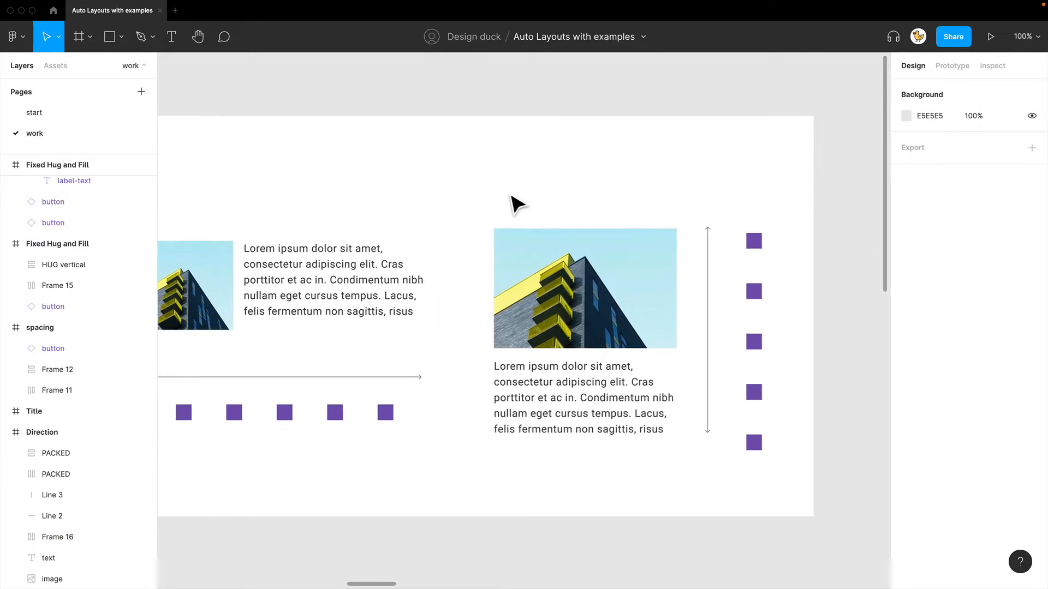
drag(473, 179, 696, 491)
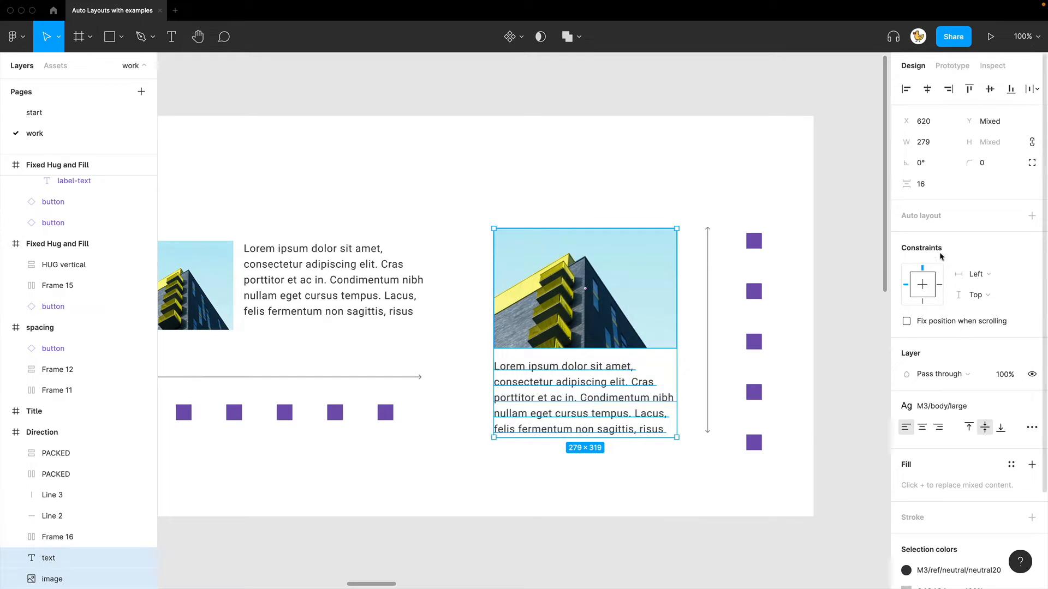
click(1032, 216)
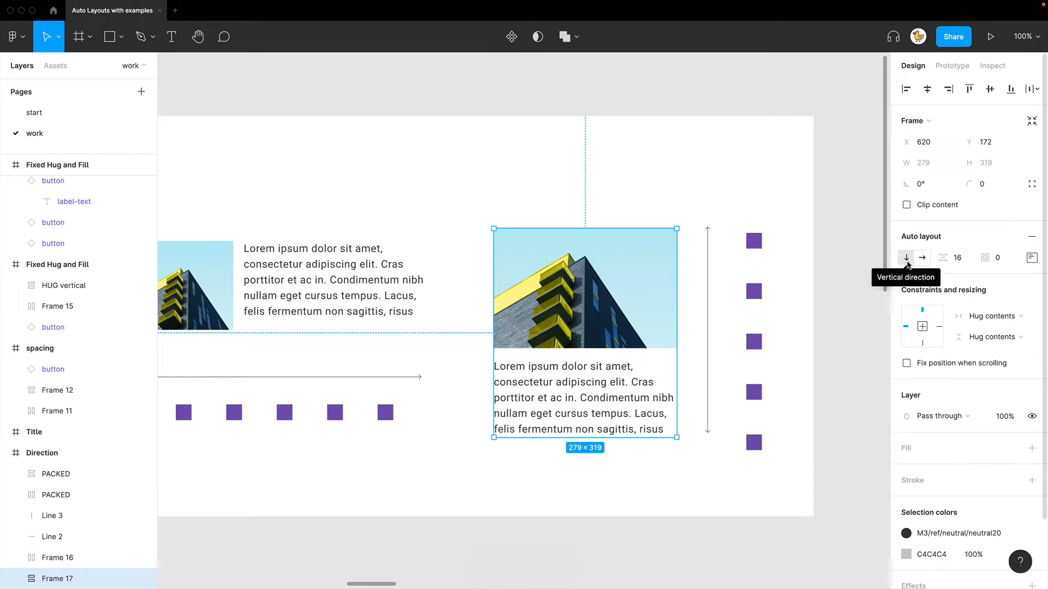
drag(383, 460, 468, 464)
click(627, 487)
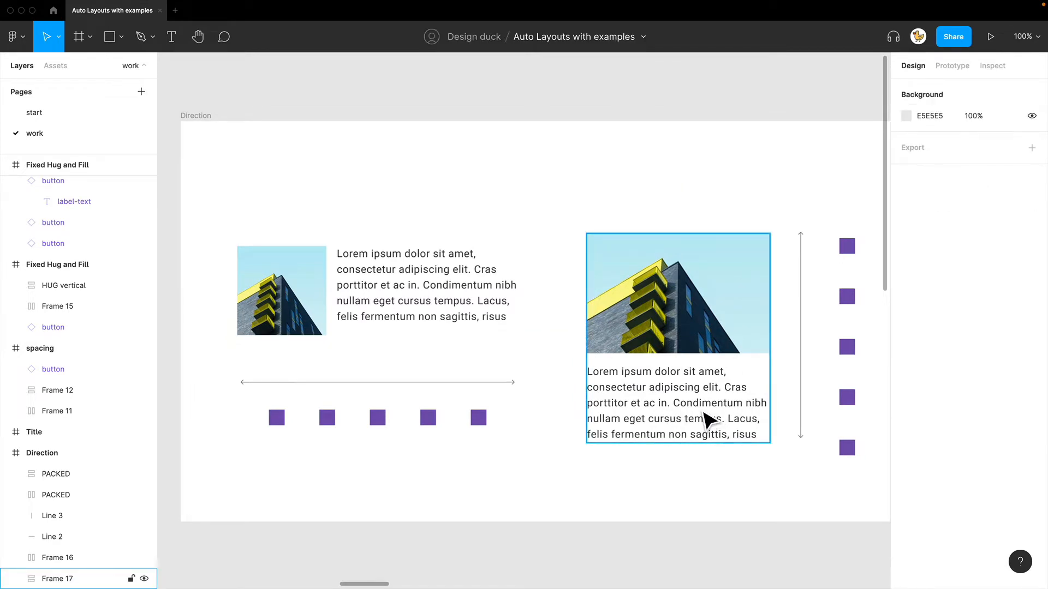
Duplicate the paragraph inside the vertical auto layout frame
drag(681, 487, 601, 437)
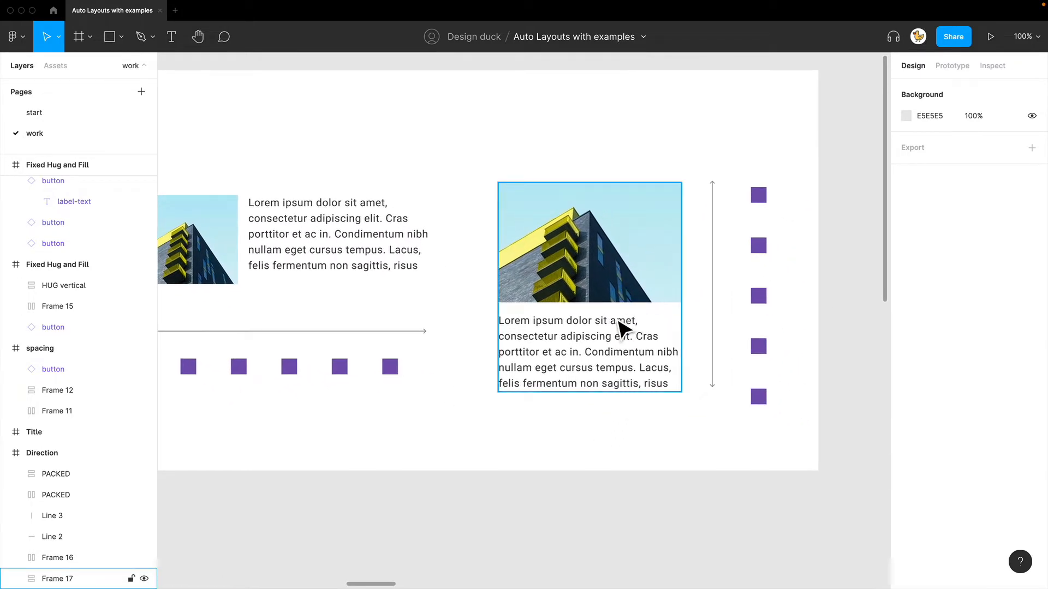
click(622, 326)
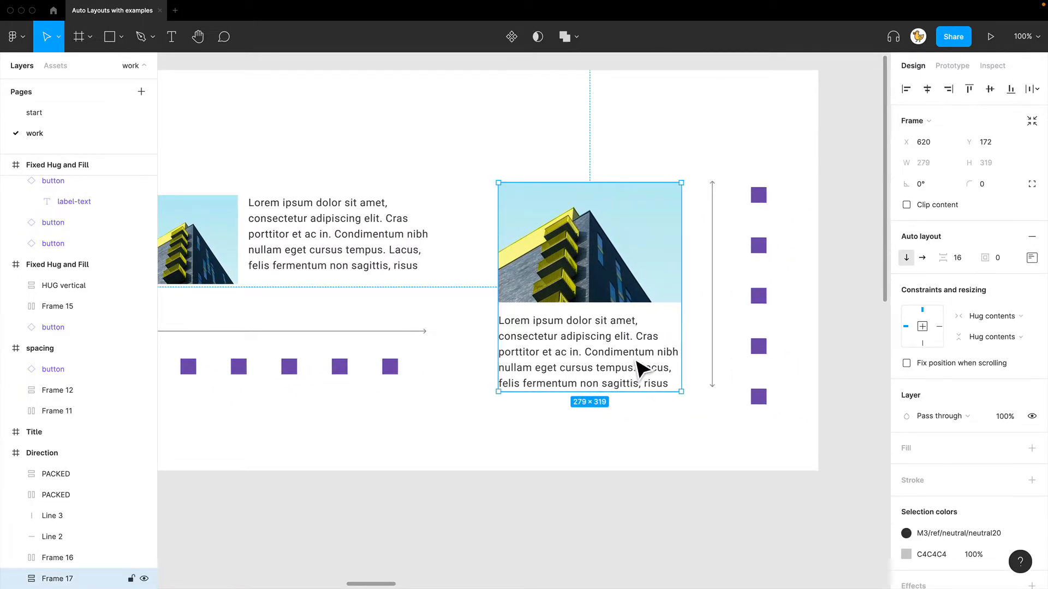
double_click(642, 369)
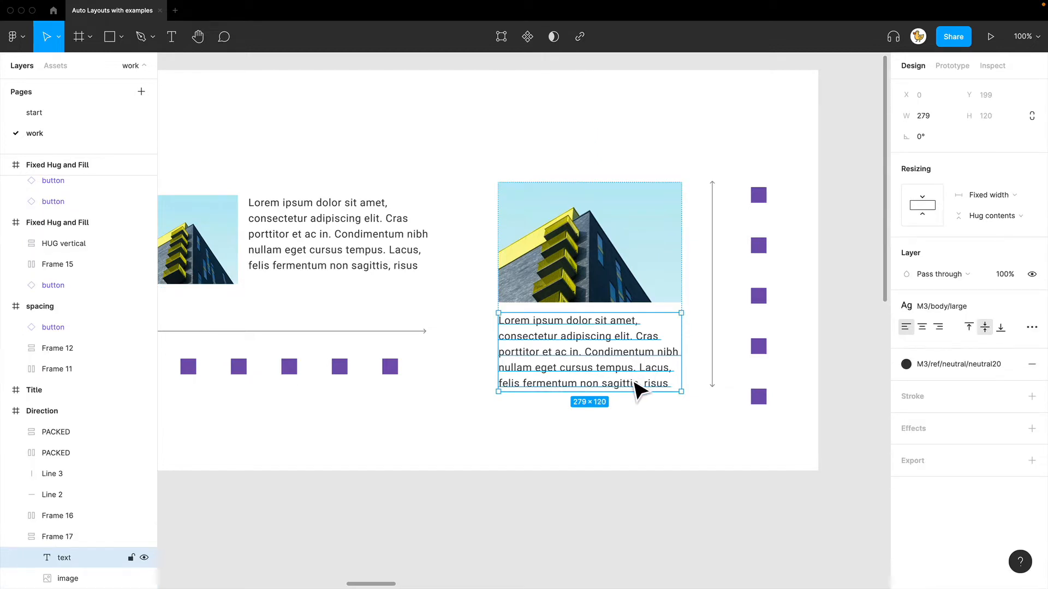
key(super+d)
key(Escape)
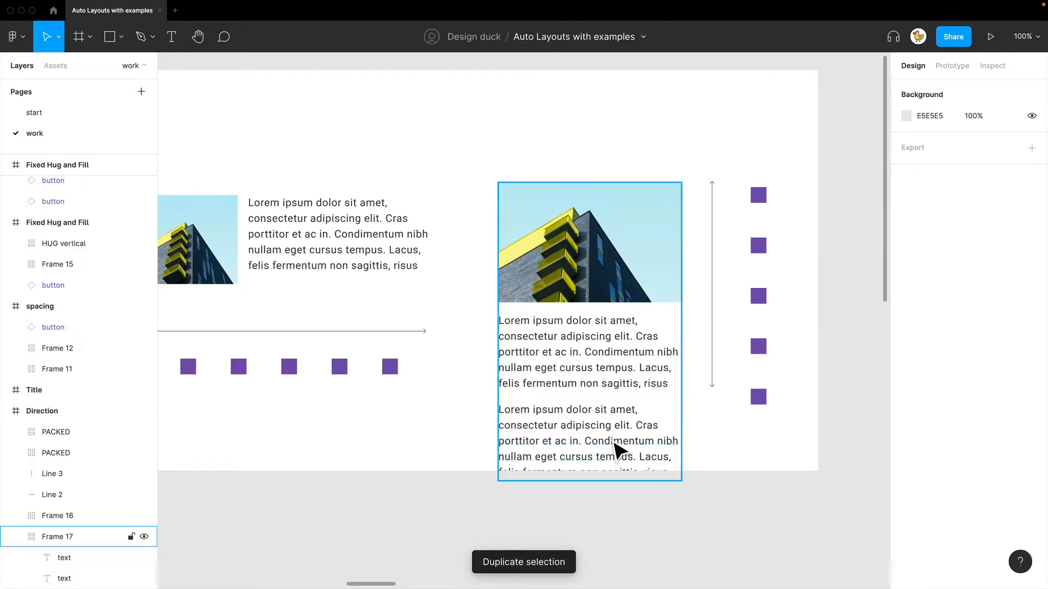
Duplicate the image inside the horizontal auto layout frame
drag(376, 406, 604, 452)
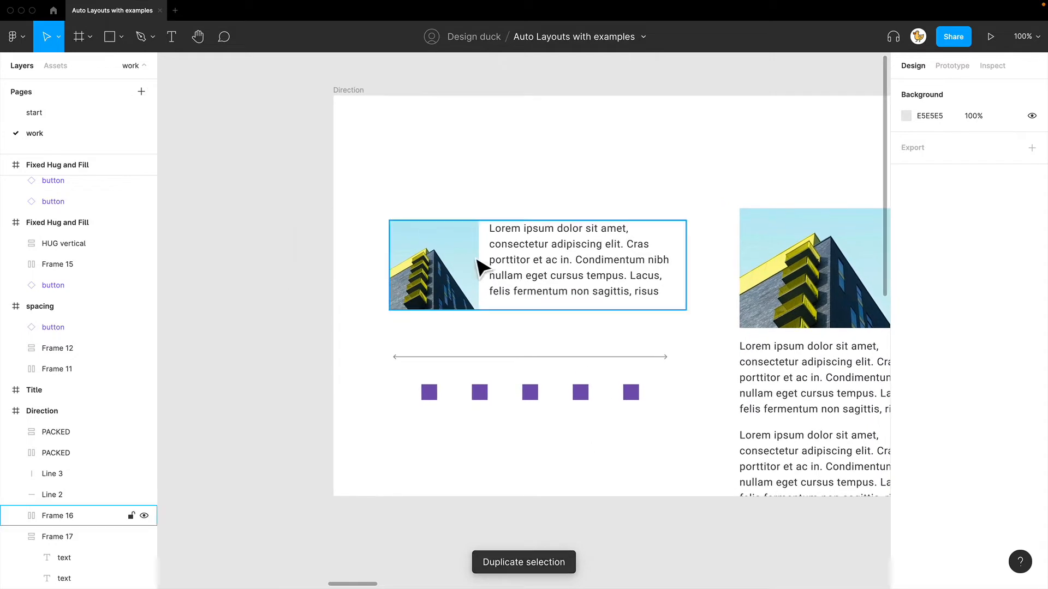
click(452, 273)
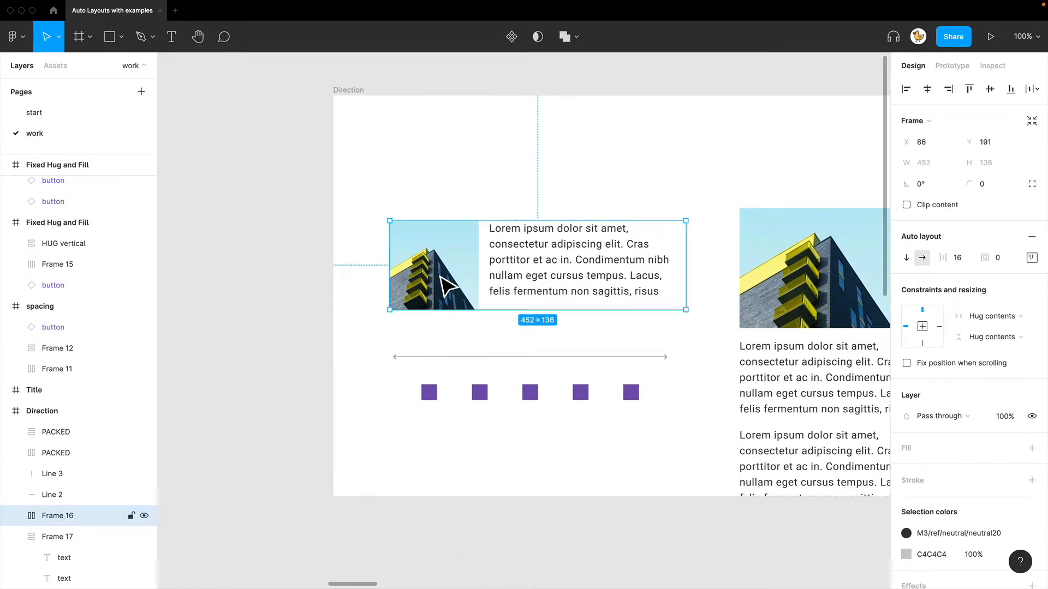
click(445, 285)
key(super+d)
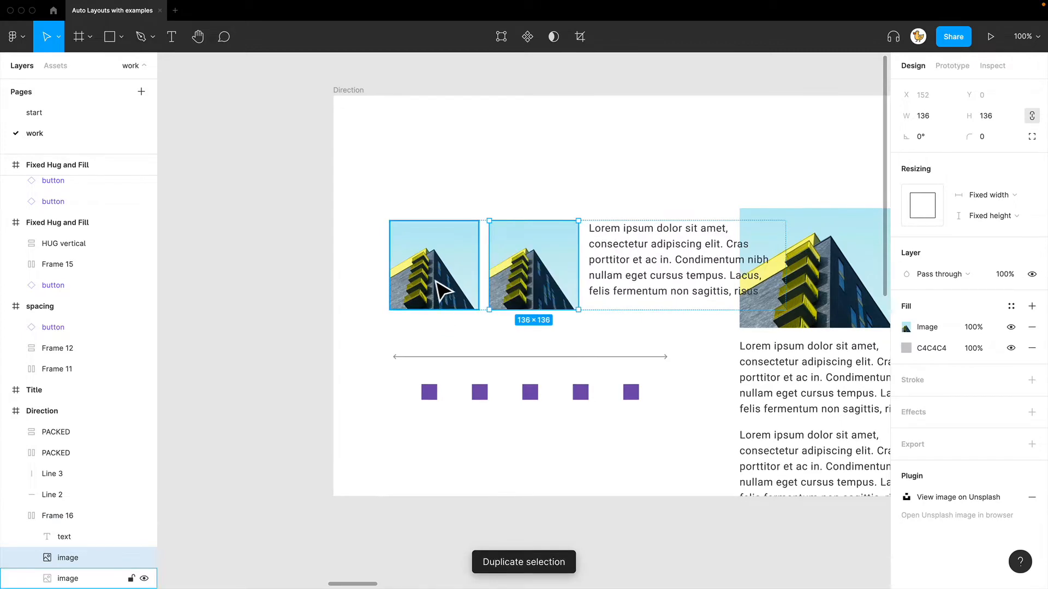
key(Escape)
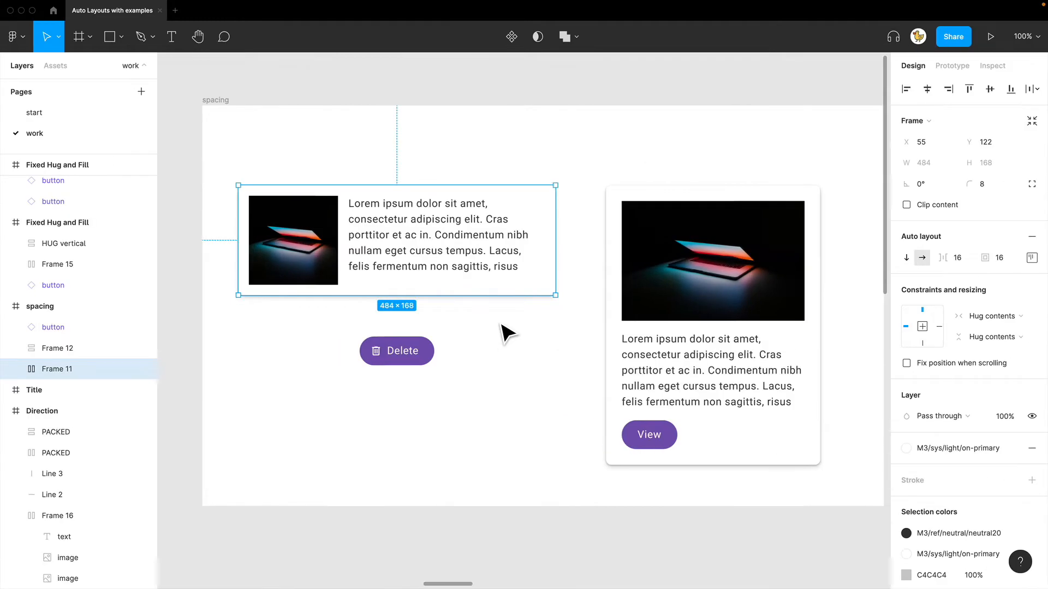
Set the auto layout padding of the horizontal card in the spacing frame to 24
click(507, 333)
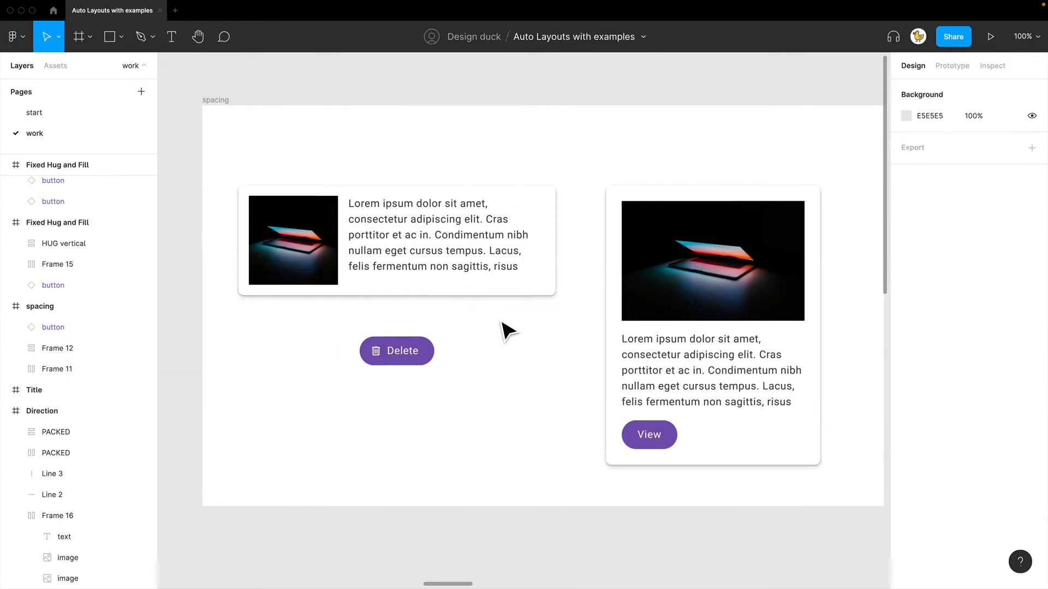
click(494, 276)
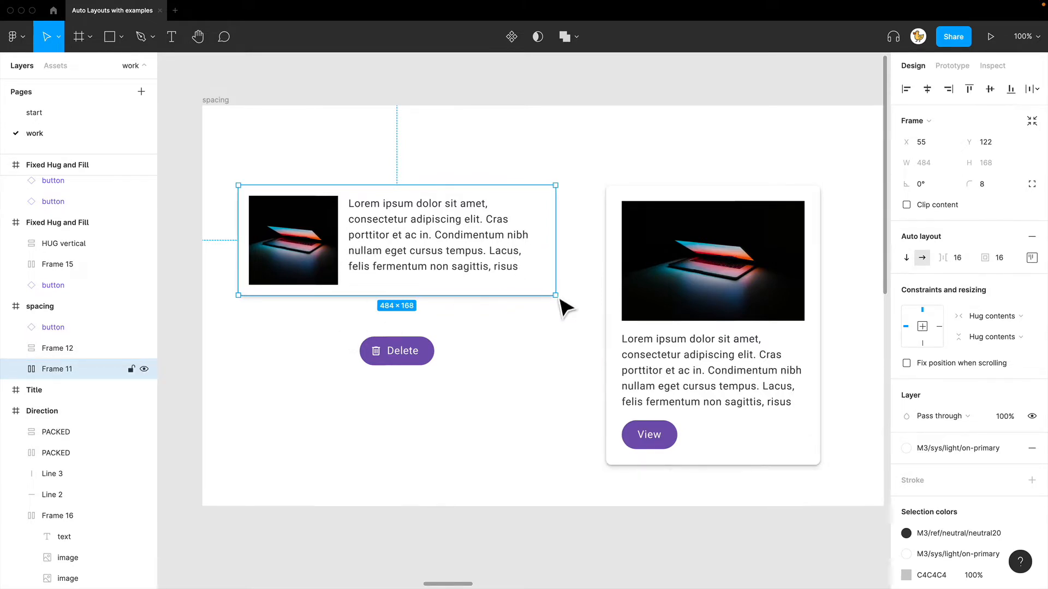
click(1005, 259)
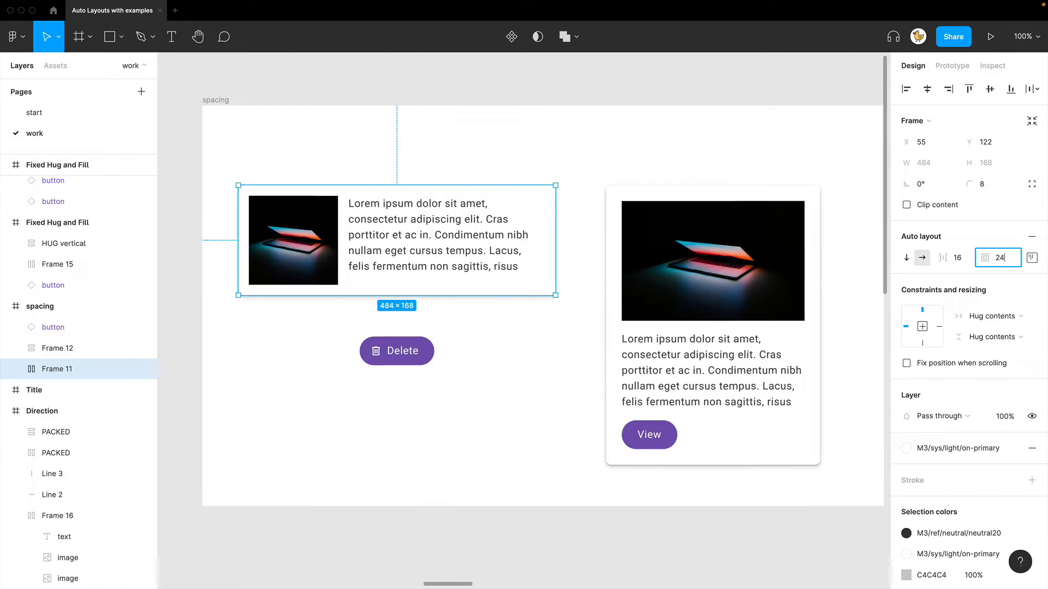
key(Return)
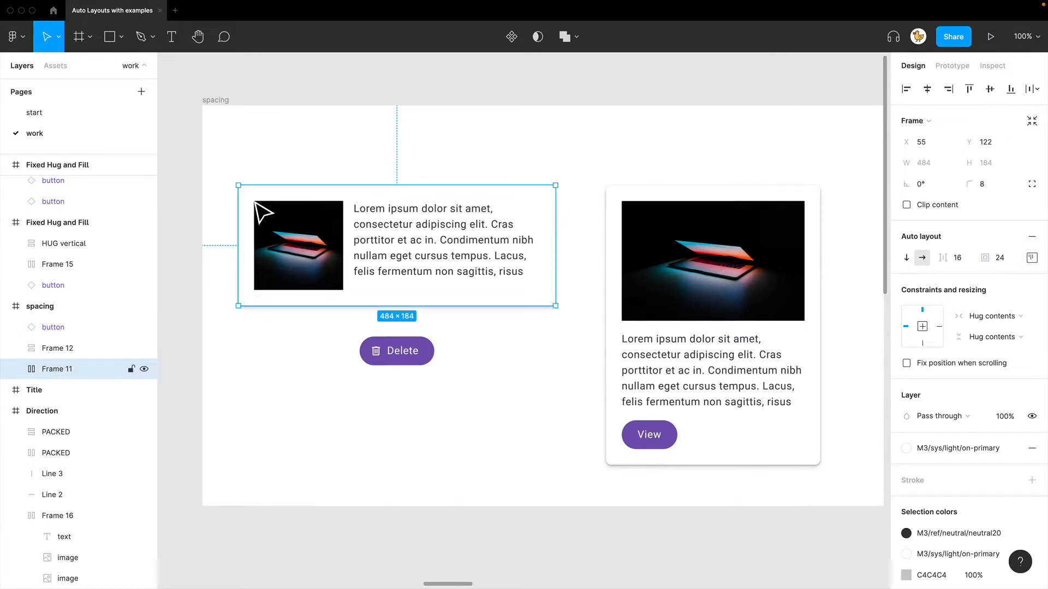
click(481, 363)
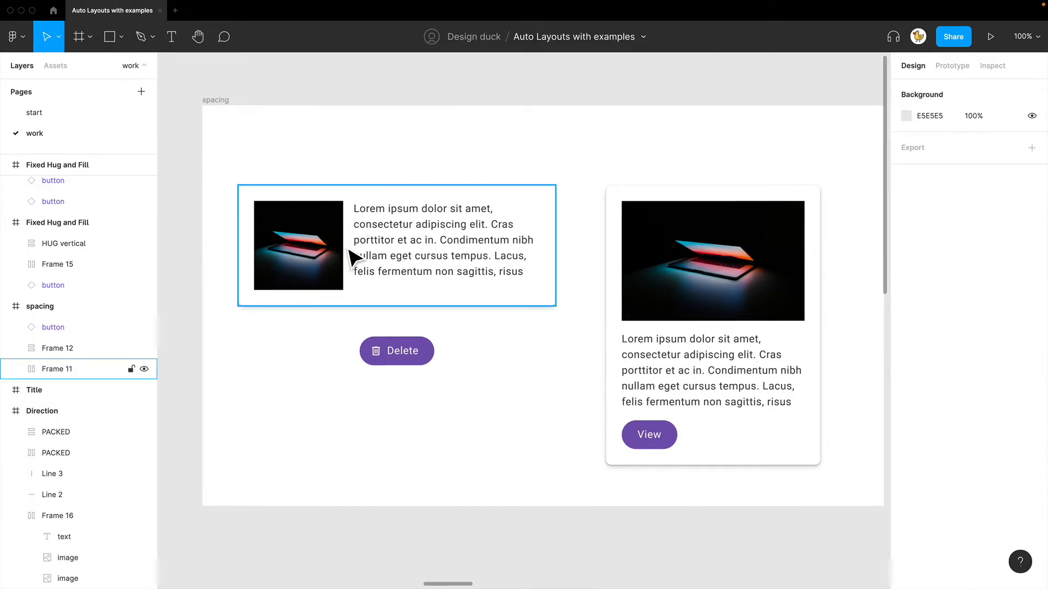
Try a spacing of 24 between the horizontal card's image and text, and settle on 8
click(355, 261)
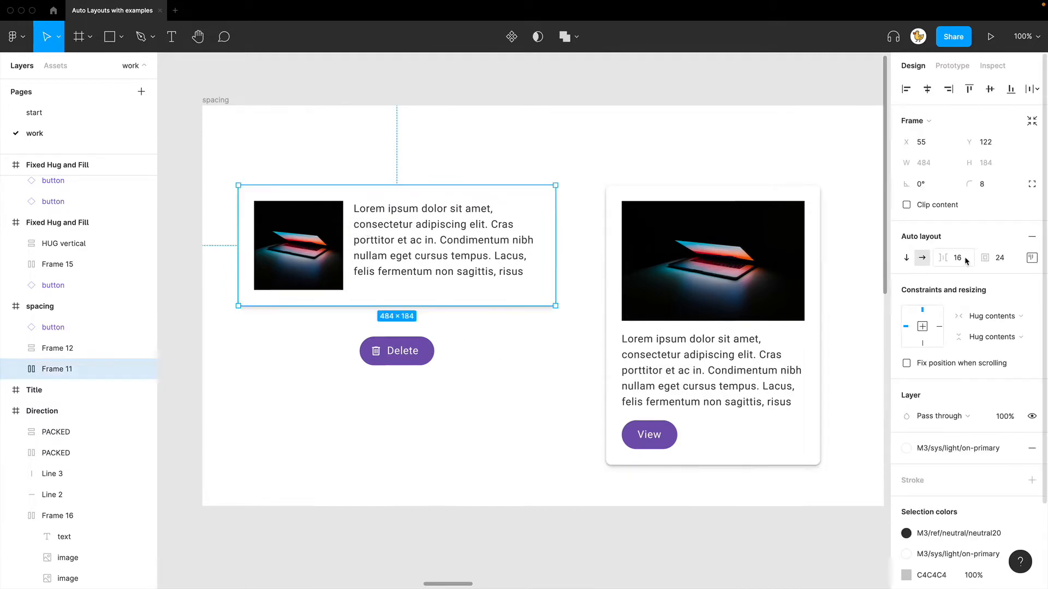
click(935, 258)
key(Return)
click(962, 258)
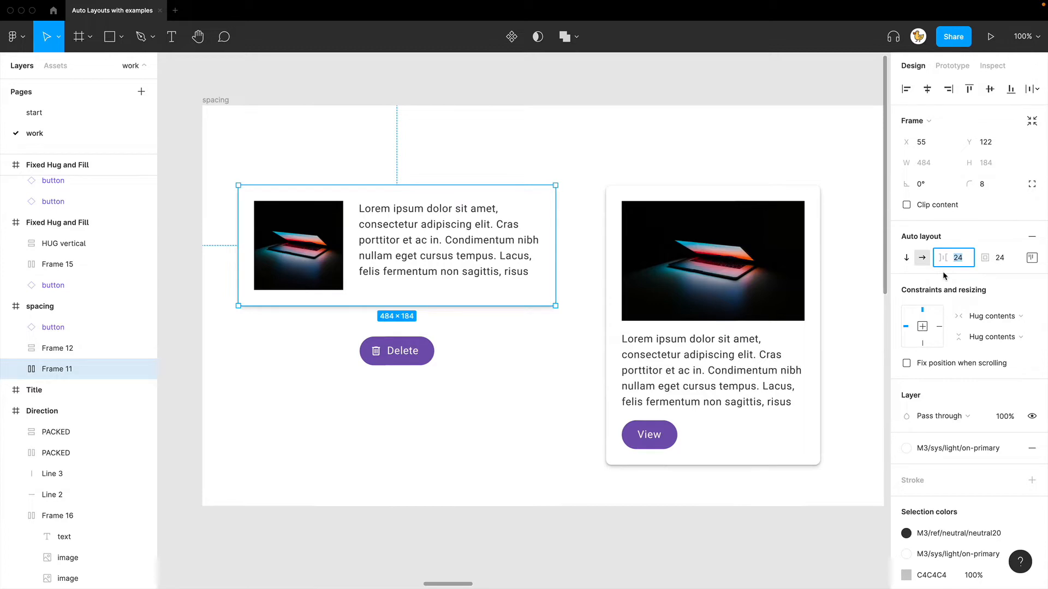
key(Return)
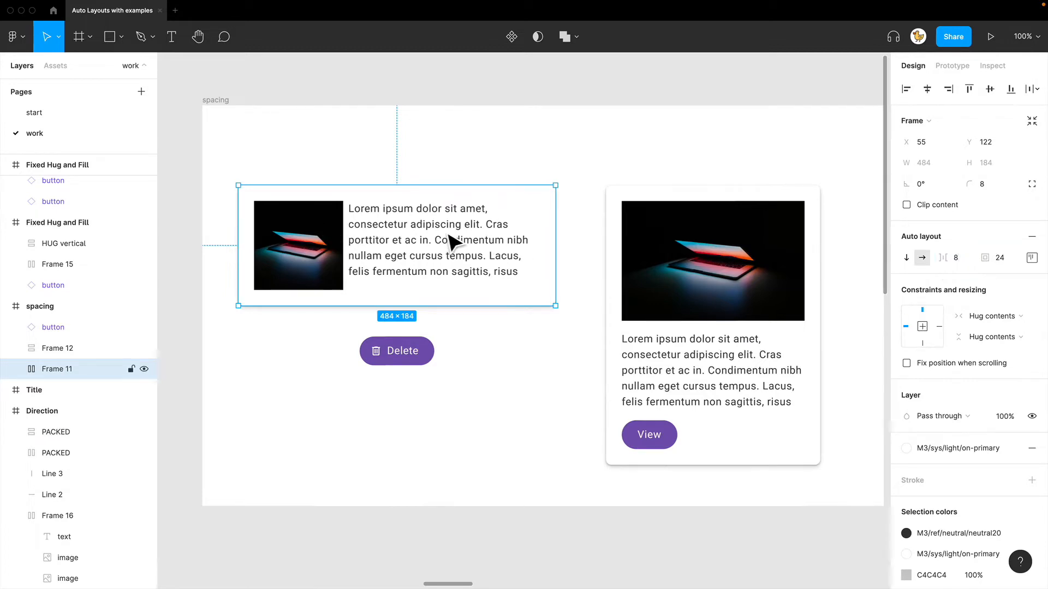
click(516, 373)
Increase the auto layout spacing between the image, text and View button in the vertical card
scroll(516, 374, right, 3)
scroll(516, 374, down, 1)
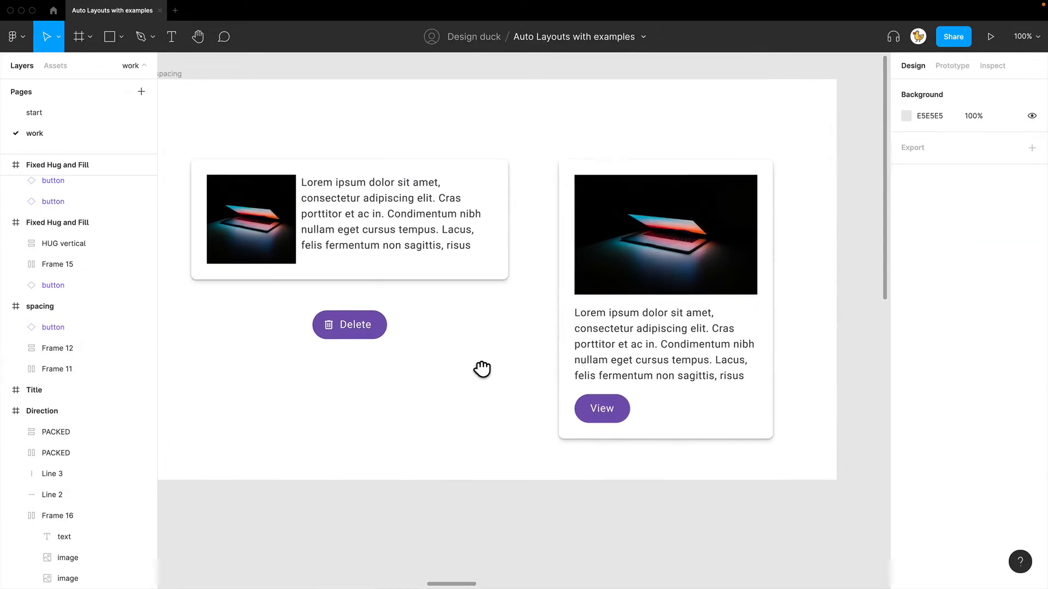
click(639, 431)
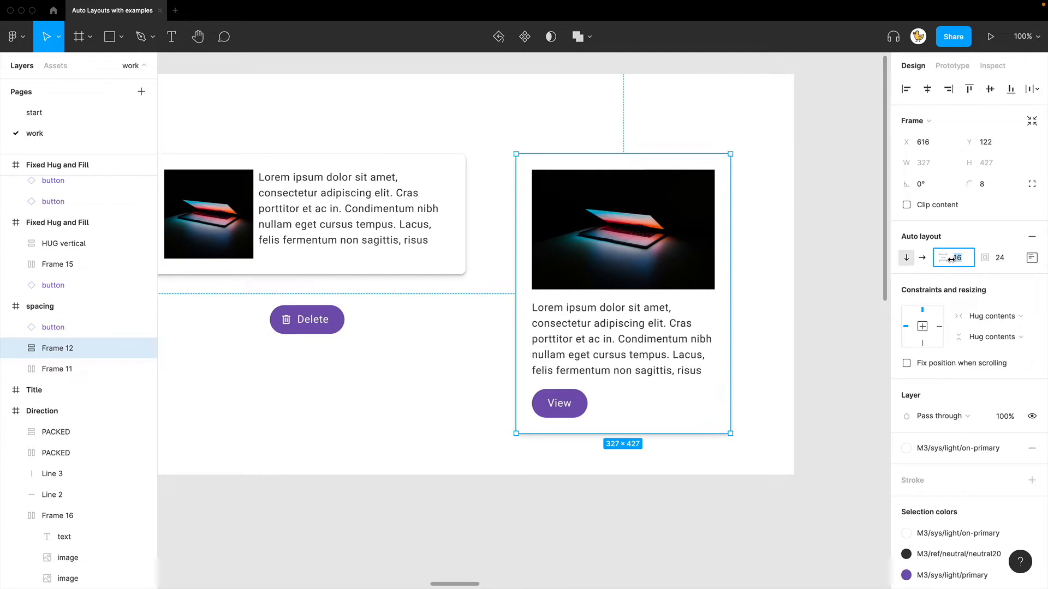
key(Return)
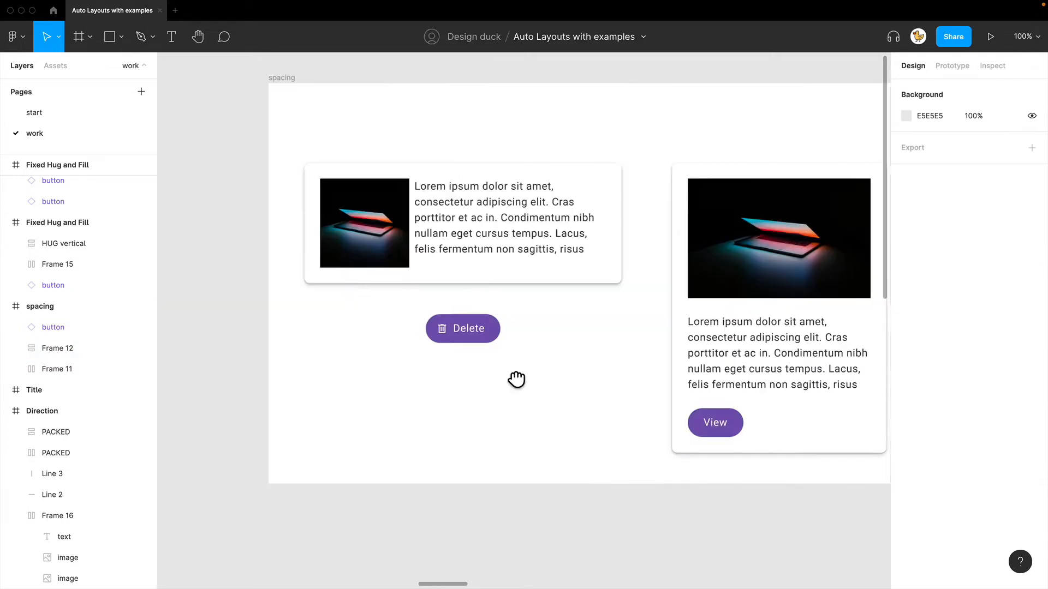
Zoom in to 200% on the Delete button and examine its auto layout settings and its icon
drag(516, 379, 498, 375)
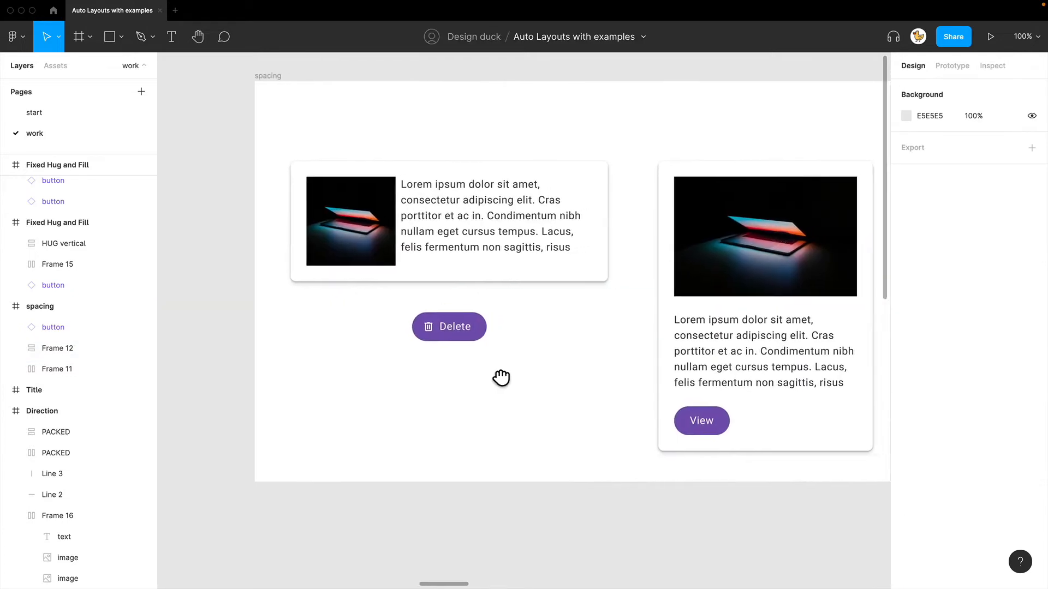
click(480, 328)
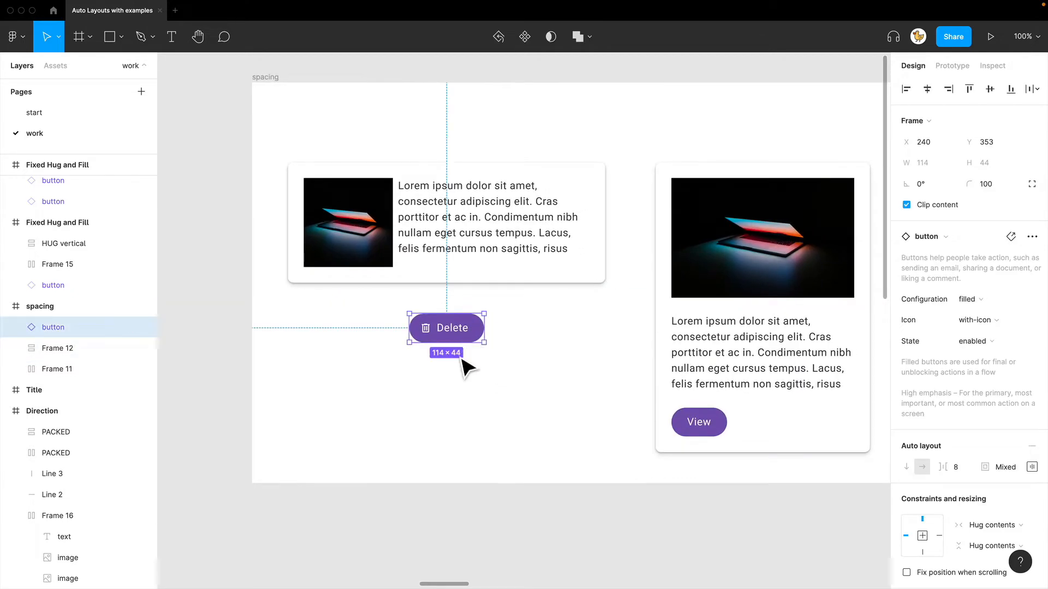
key(plus)
drag(475, 353, 678, 327)
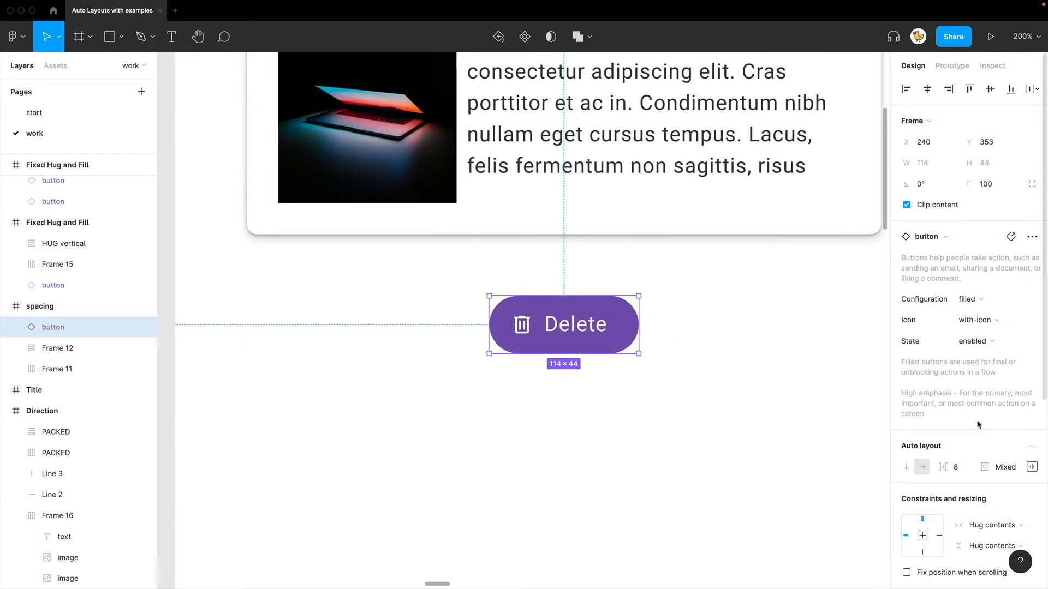
scroll(960, 444, down, 1)
scroll(960, 444, down, 5)
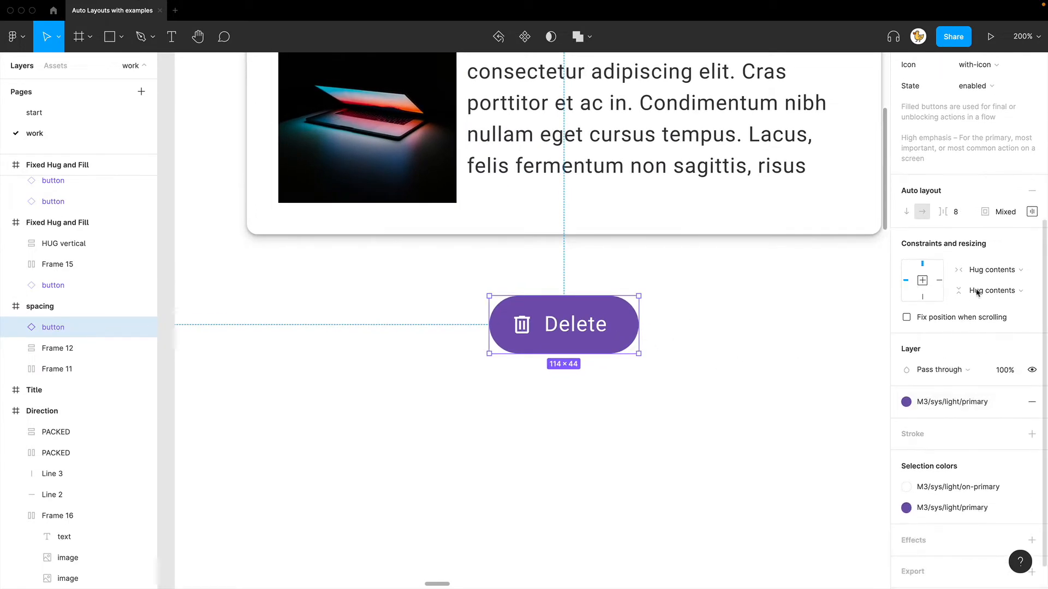
double_click(536, 339)
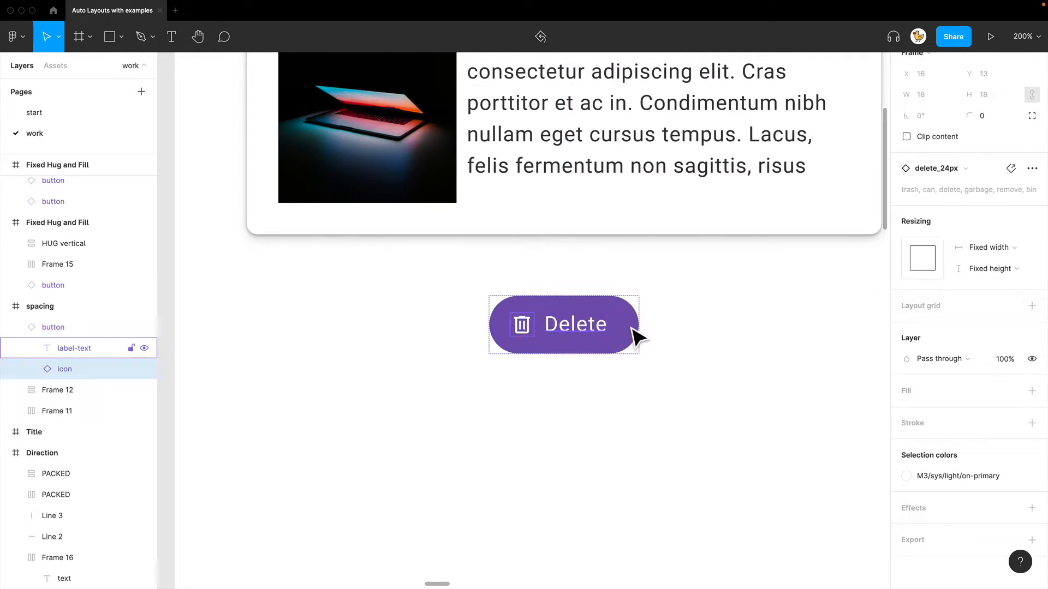
click(666, 334)
Set the spacing between the Delete button's icon and label to 16, and adjust it once more
click(636, 335)
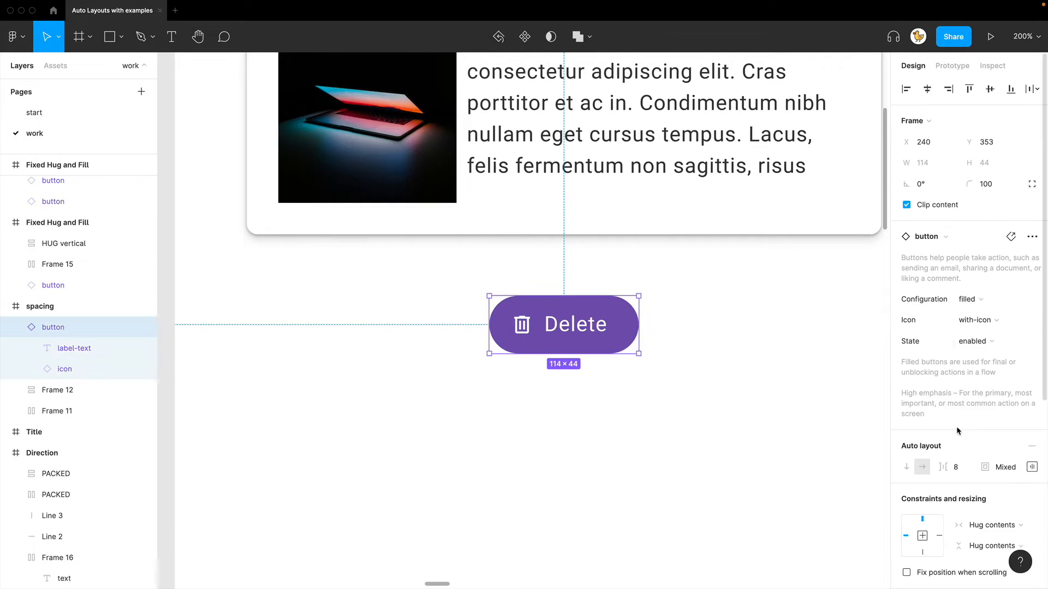
scroll(957, 432, down, 4)
click(959, 258)
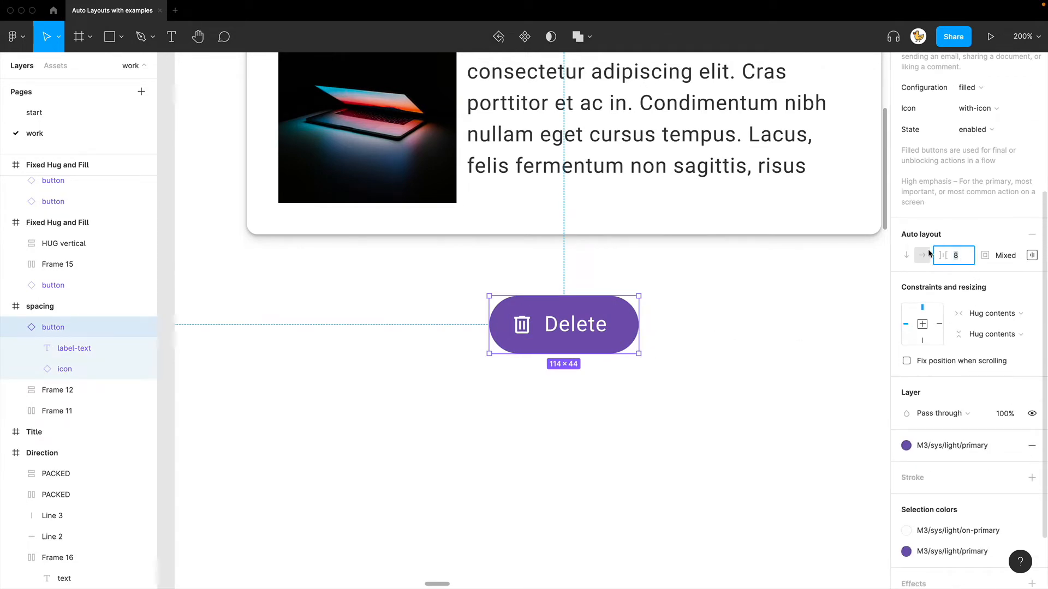
text(16)
key(Return)
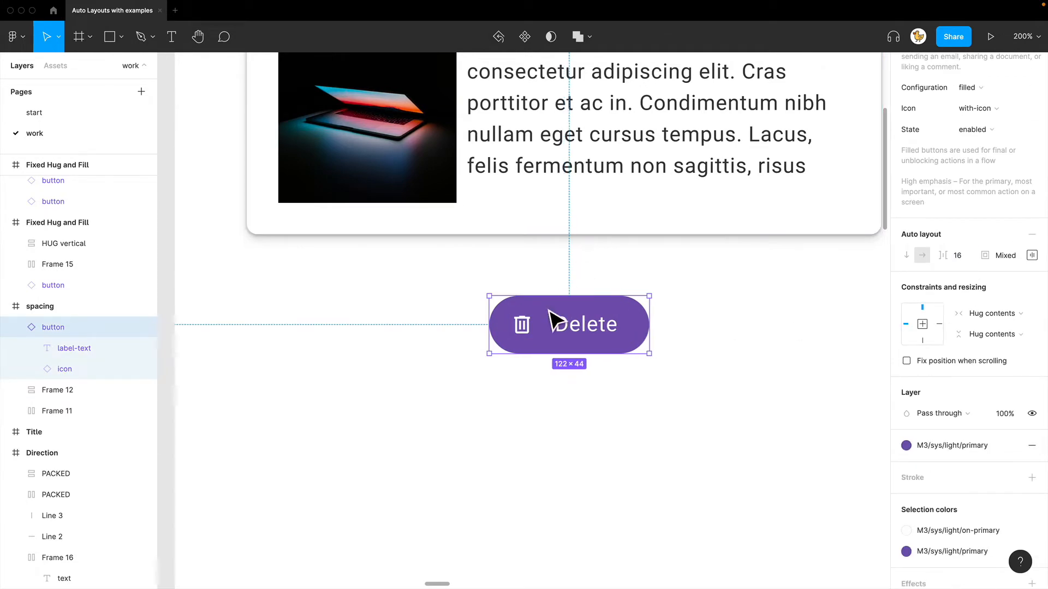
click(950, 258)
drag(939, 256, 932, 255)
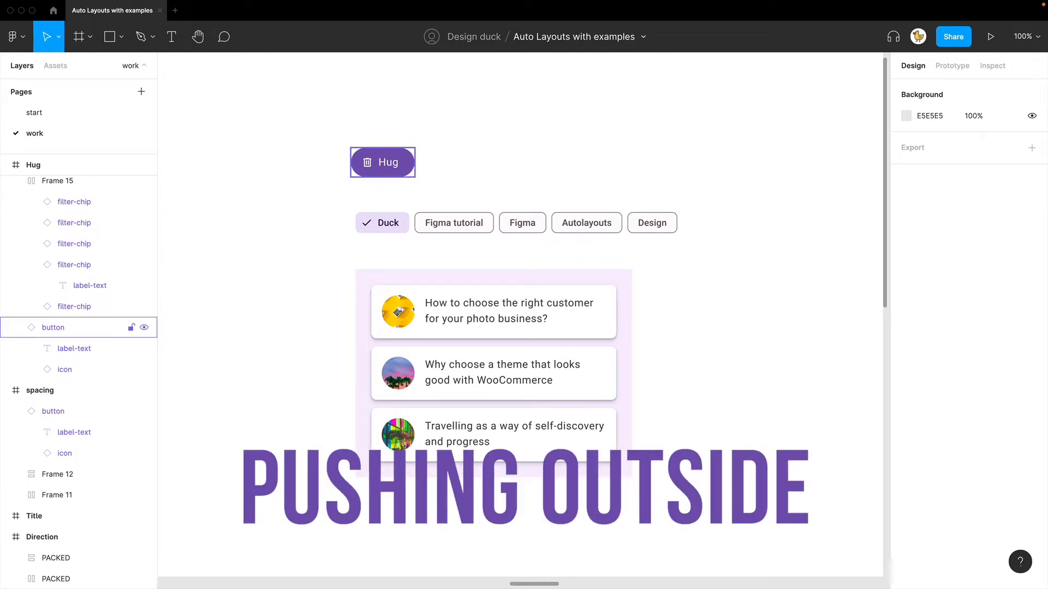
Change the label of the purple Hug button to "larger button"
scroll(523, 321, left, 1)
scroll(524, 321, up, 1)
key(super+plus)
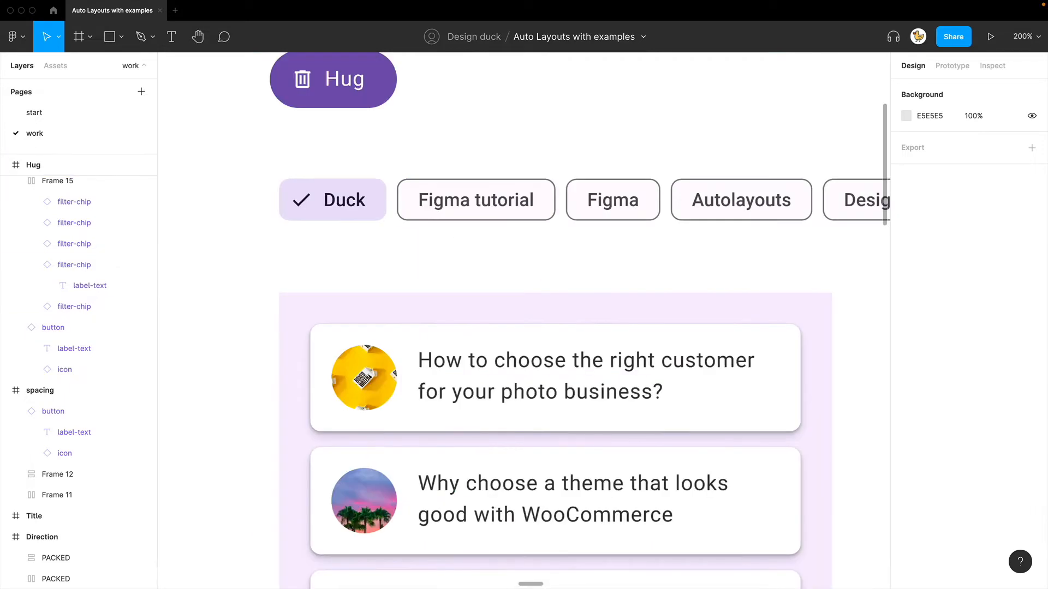
scroll(524, 321, up, 3)
scroll(360, 191, up, 1)
click(363, 207)
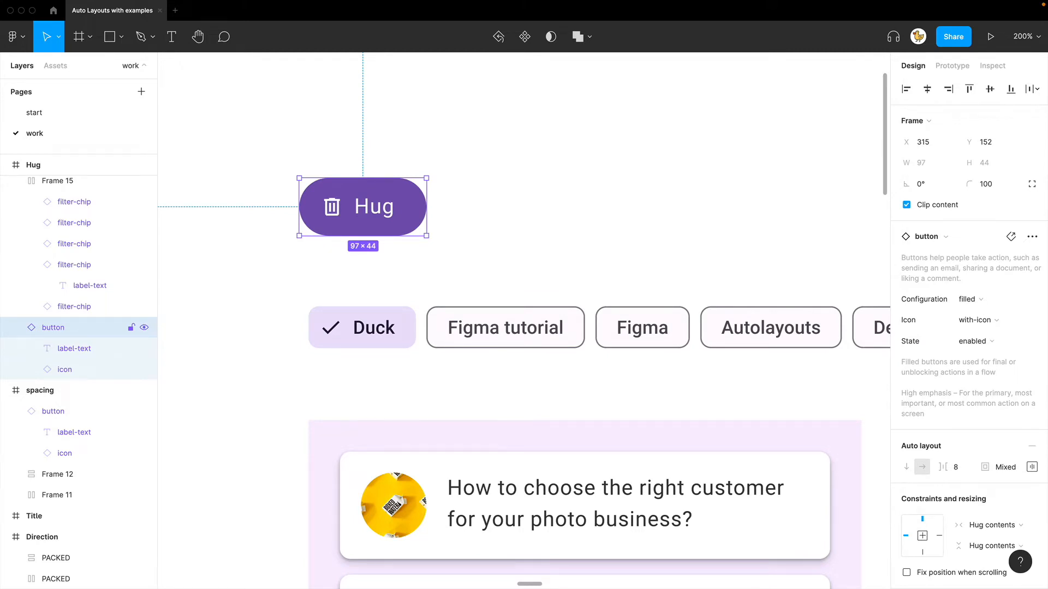
key(t)
double_click(381, 207)
text(larger button)
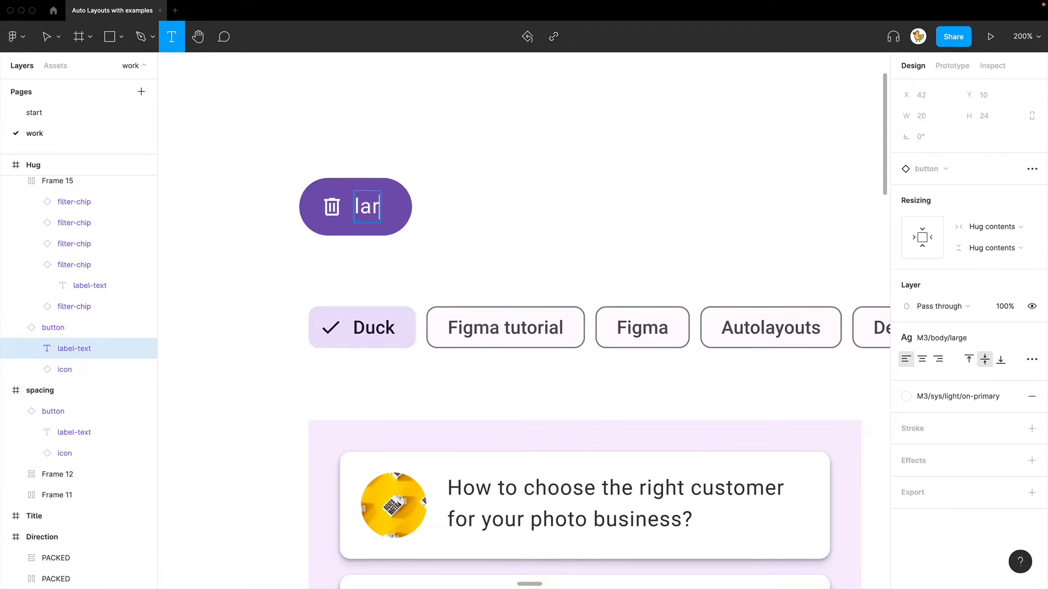
key(Escape)
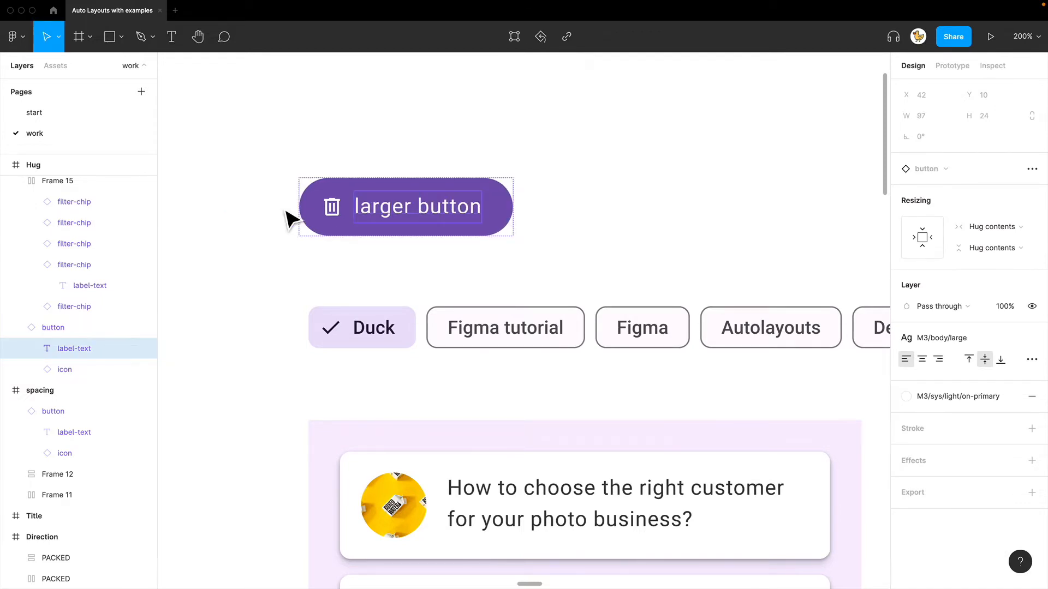
click(588, 237)
Change the label of the Figma filter chip to "abc"
drag(733, 259, 634, 147)
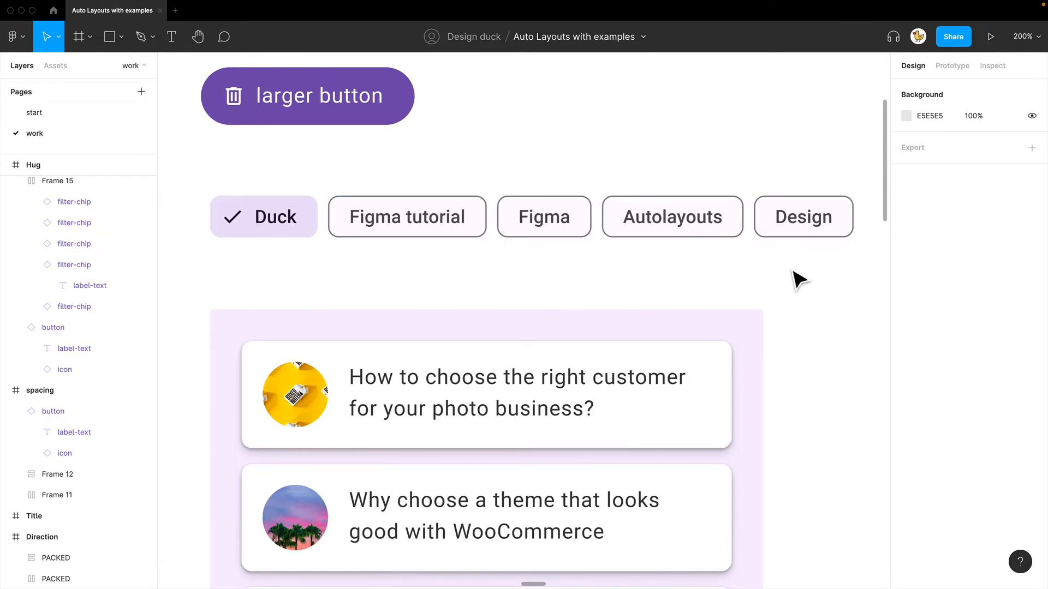
key(t)
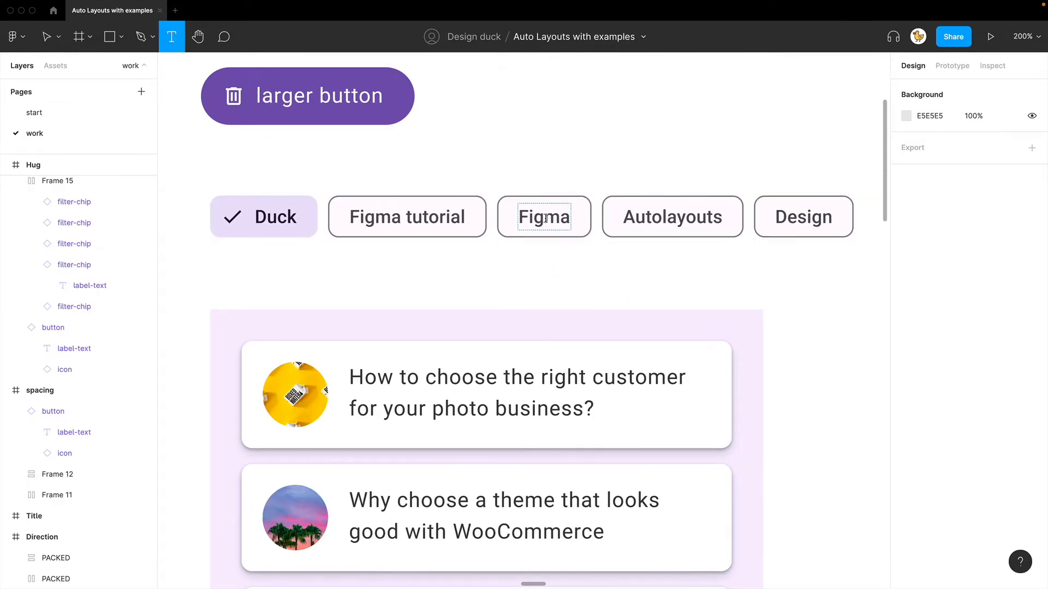
double_click(546, 218)
text(abc)
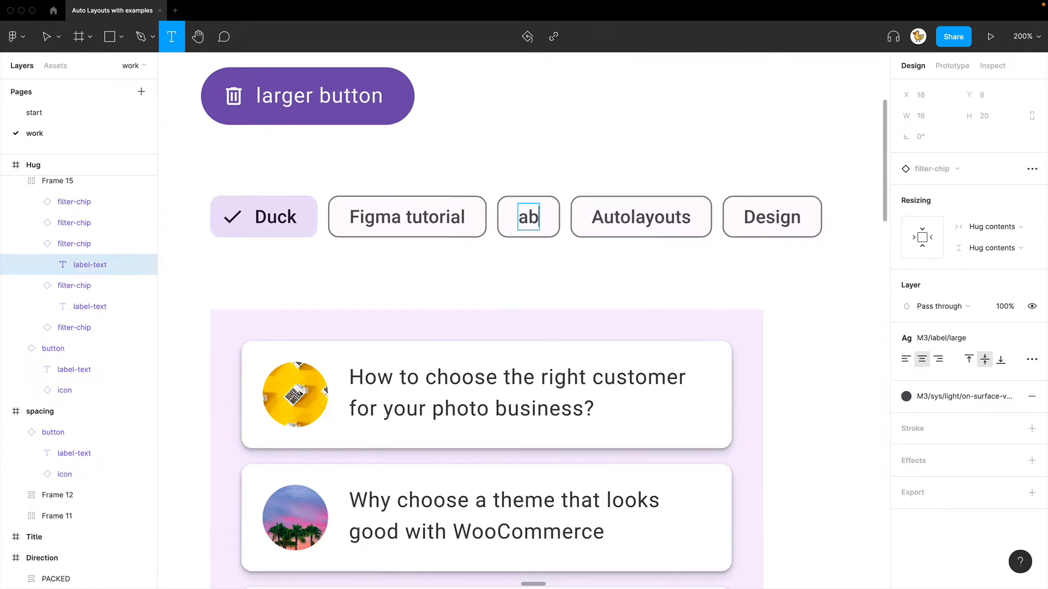
key(Escape)
key(Escape)
key(Escape)
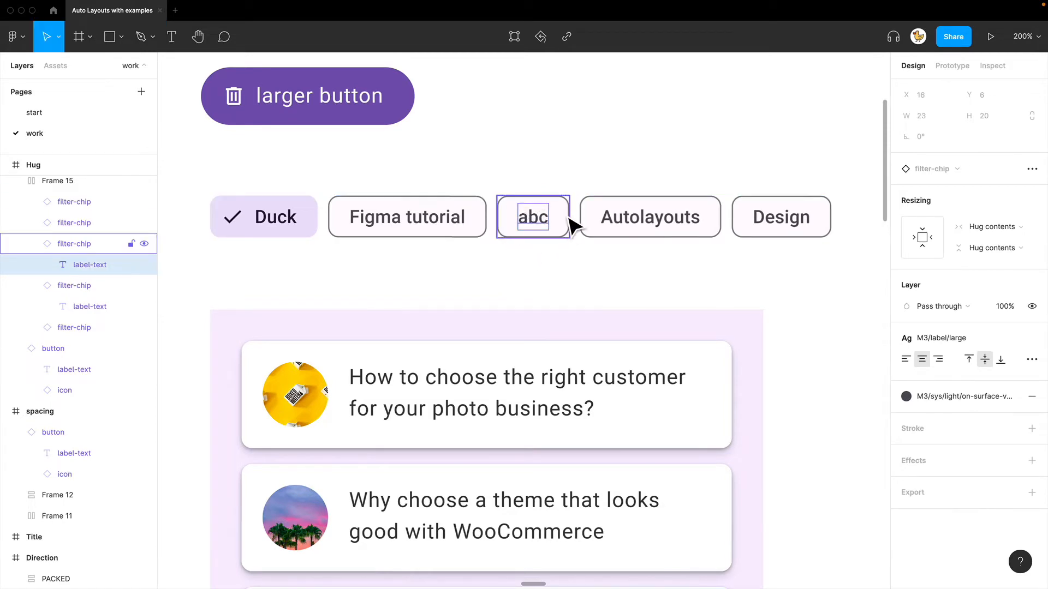
Examine the auto layout and resizing settings of the vertical frame that holds the three cards
scroll(778, 277, down, 4)
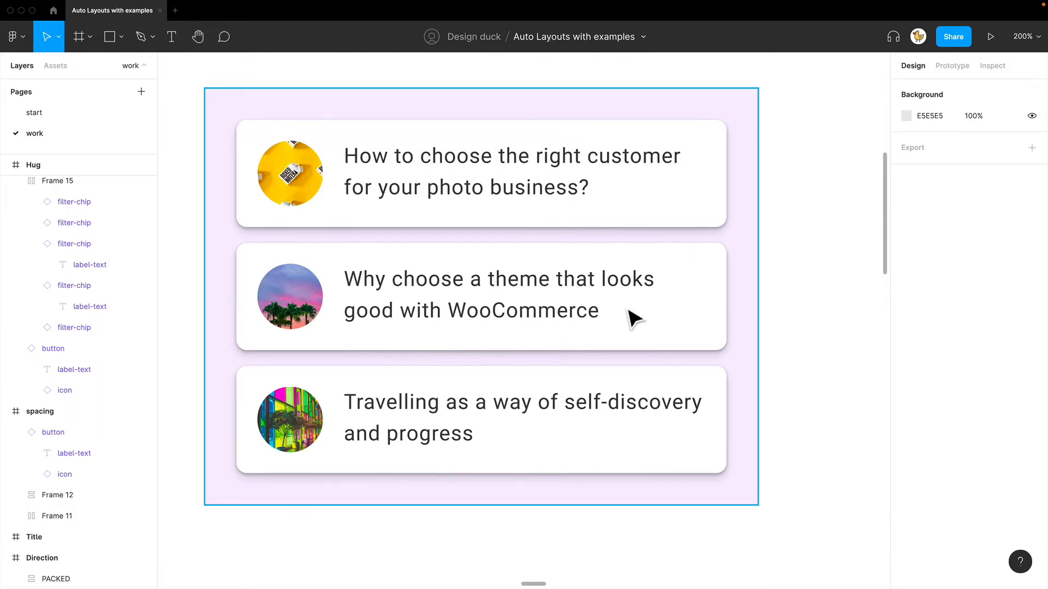
click(746, 115)
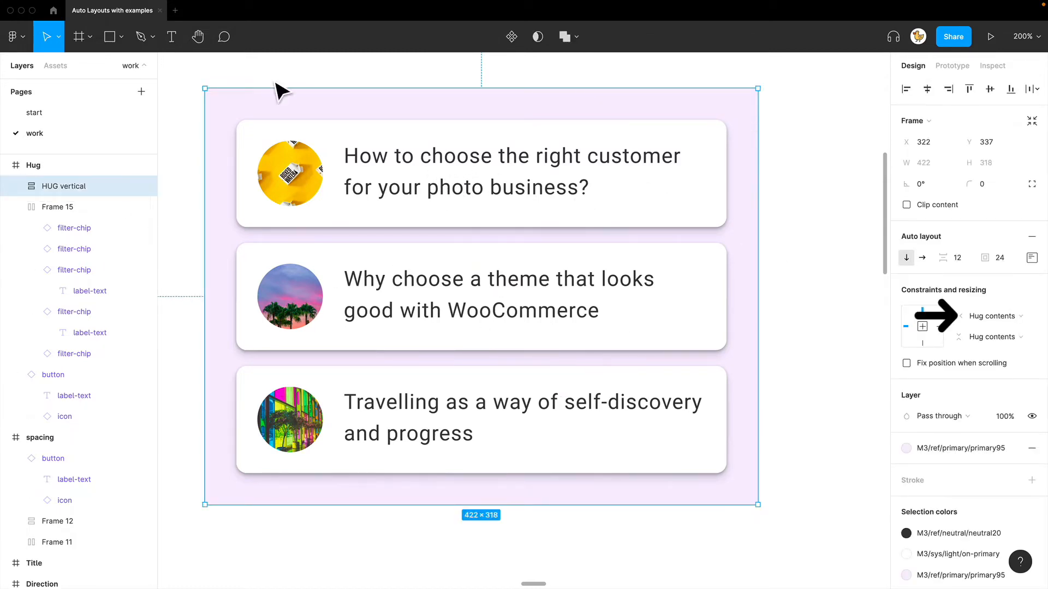
click(810, 358)
Duplicate the last card, "Travelling as a way of self-discovery and progress", in the vertical list
scroll(816, 353, down, 2)
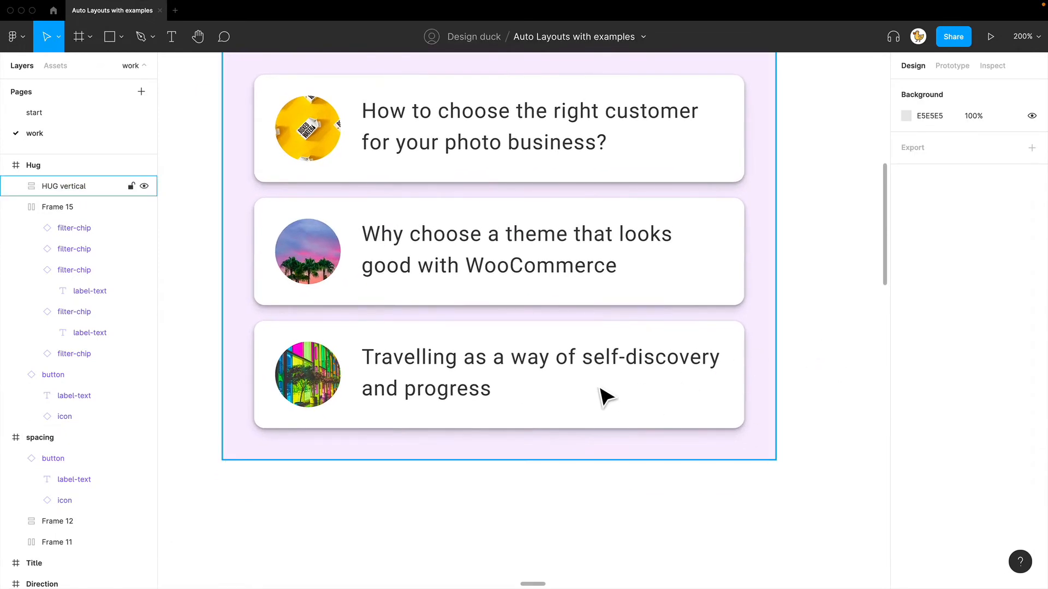
double_click(606, 389)
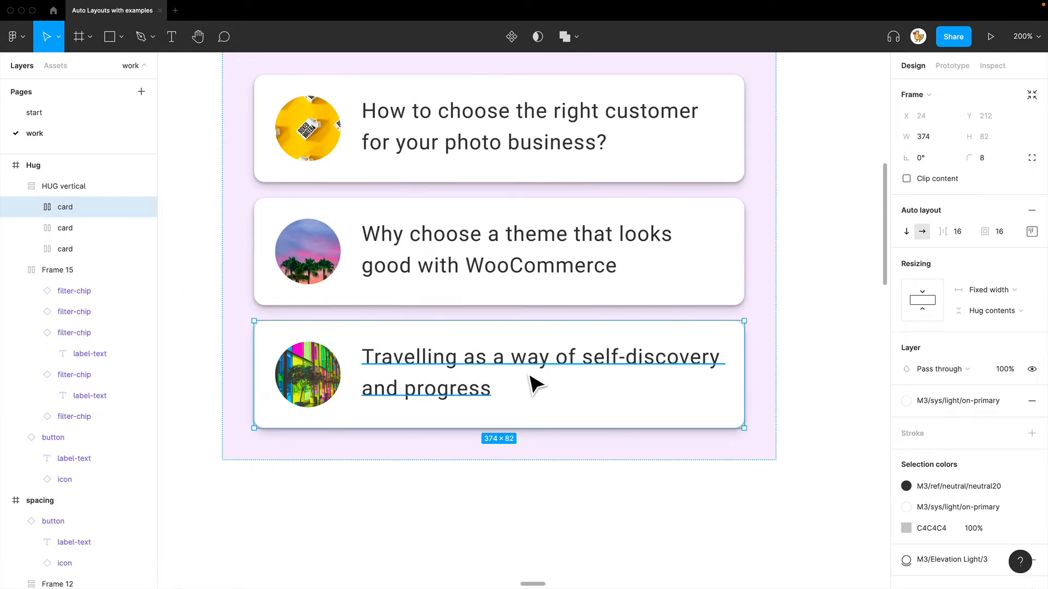
key(ctrl+d)
key(Escape)
key(super+minus)
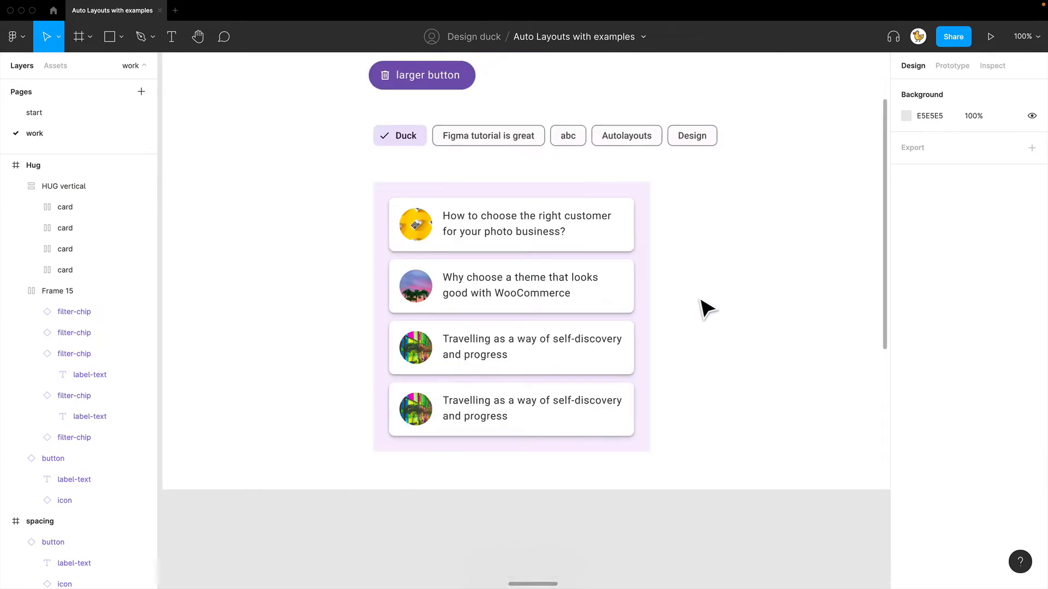
Change the label of the "make me fixed" button in the Fixed frame to "asdf"
drag(701, 295, 684, 300)
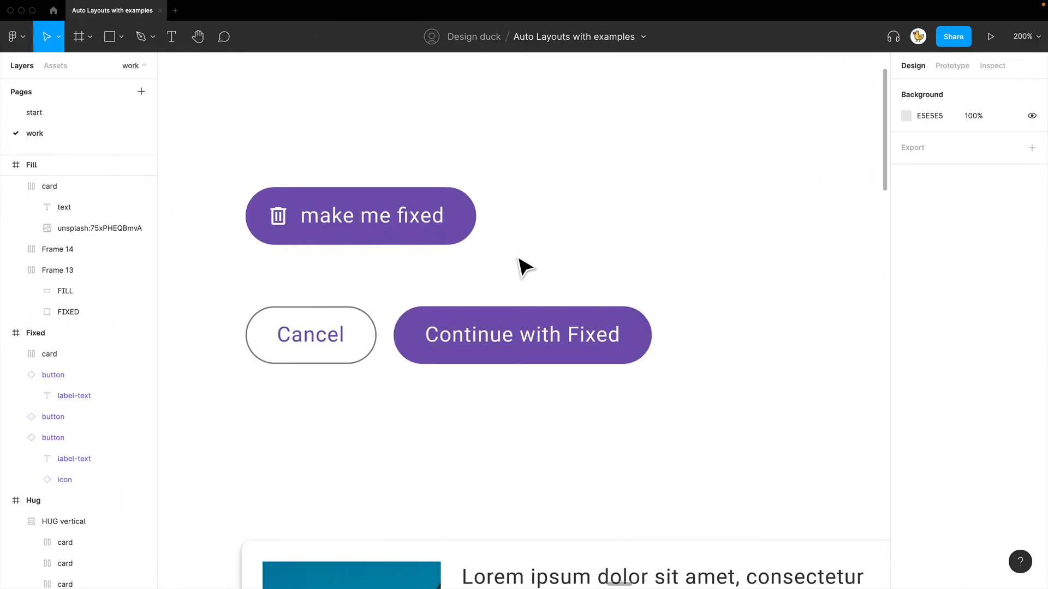
click(462, 230)
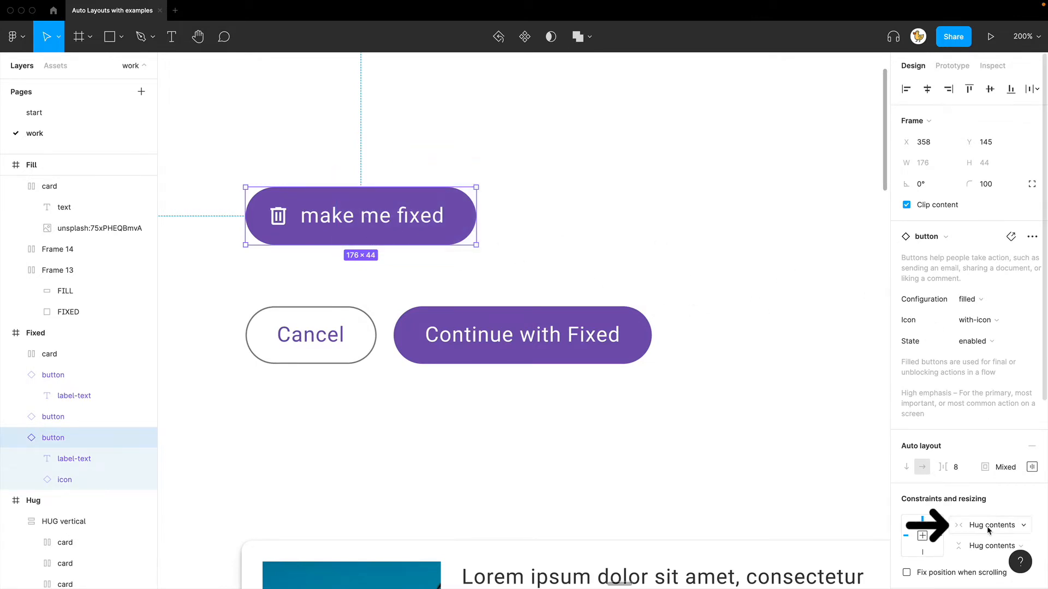
key(Escape)
key(t)
drag(445, 217, 300, 219)
text(asdf)
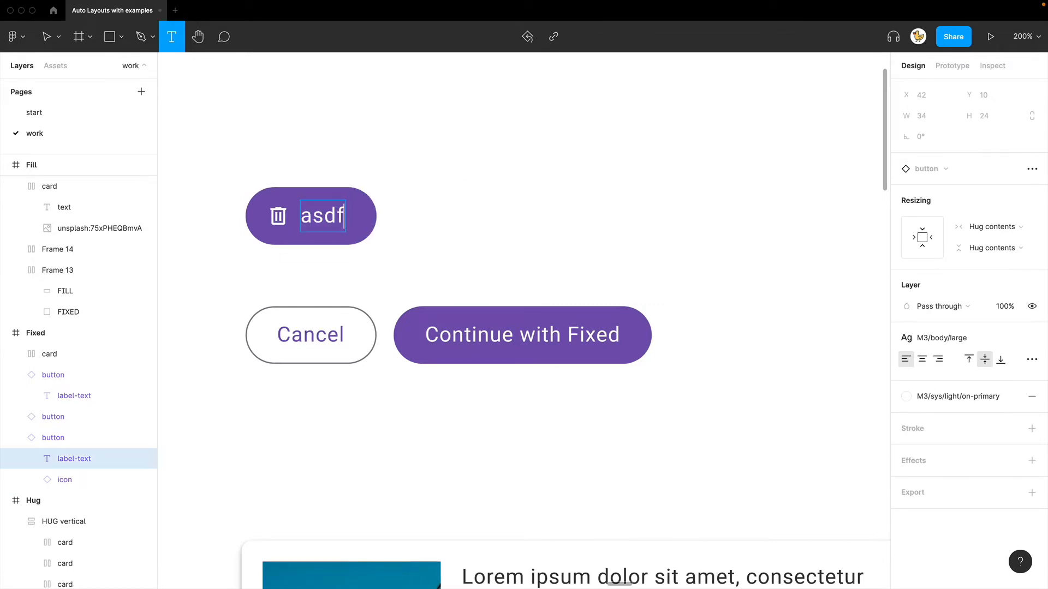
key(Escape)
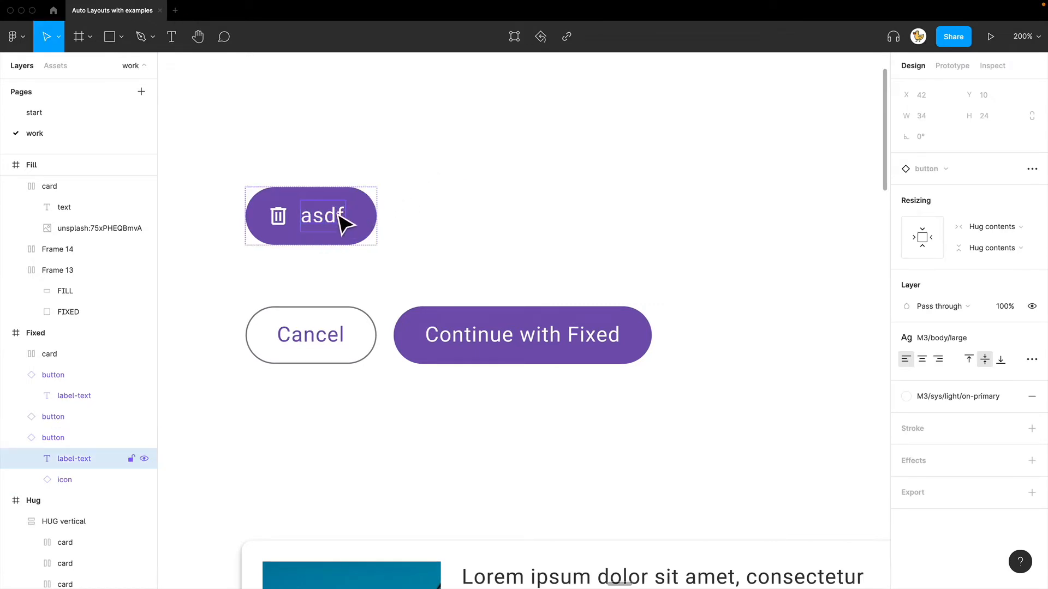
click(403, 269)
Set the asdf button's horizontal resizing to Fixed and stretch the button to well over twice its hugging width
drag(391, 260, 304, 205)
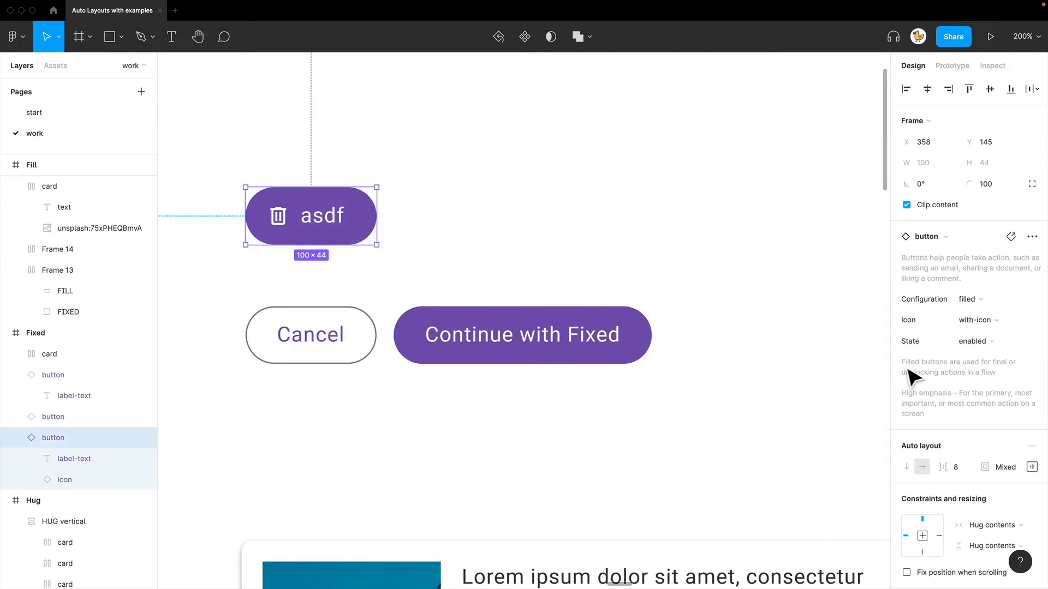
click(993, 525)
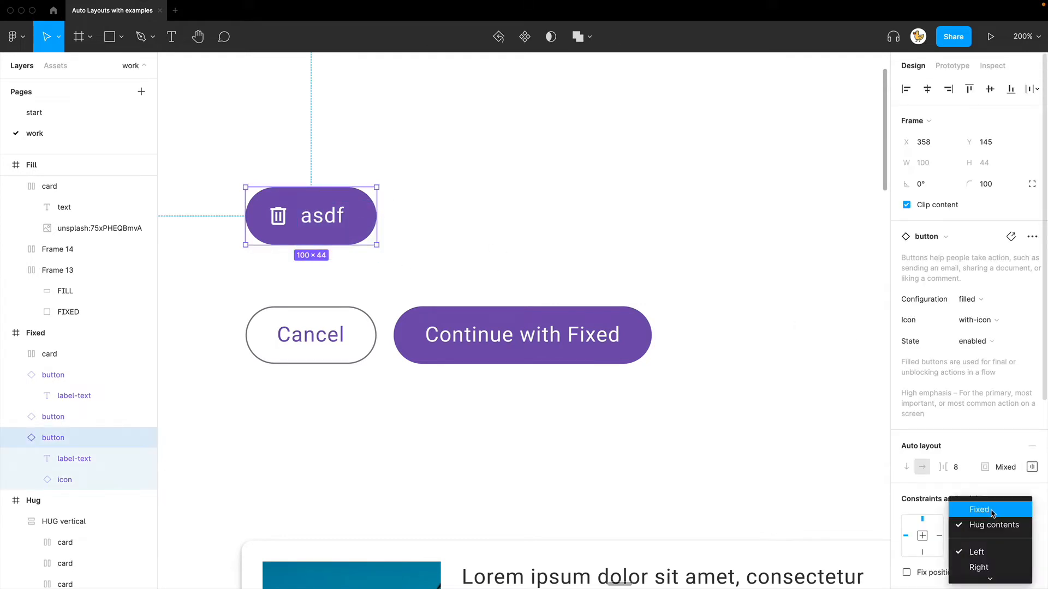
click(992, 514)
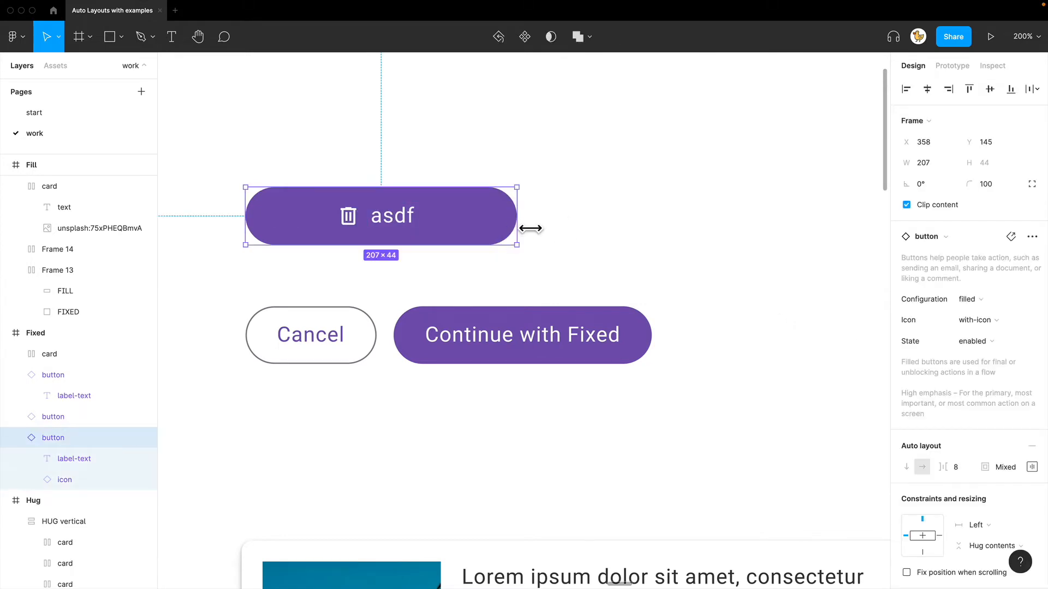
drag(531, 228, 613, 240)
click(635, 267)
Shorten the label of the "Continue with Fixed" button to "Continue"
scroll(635, 267, down, 3)
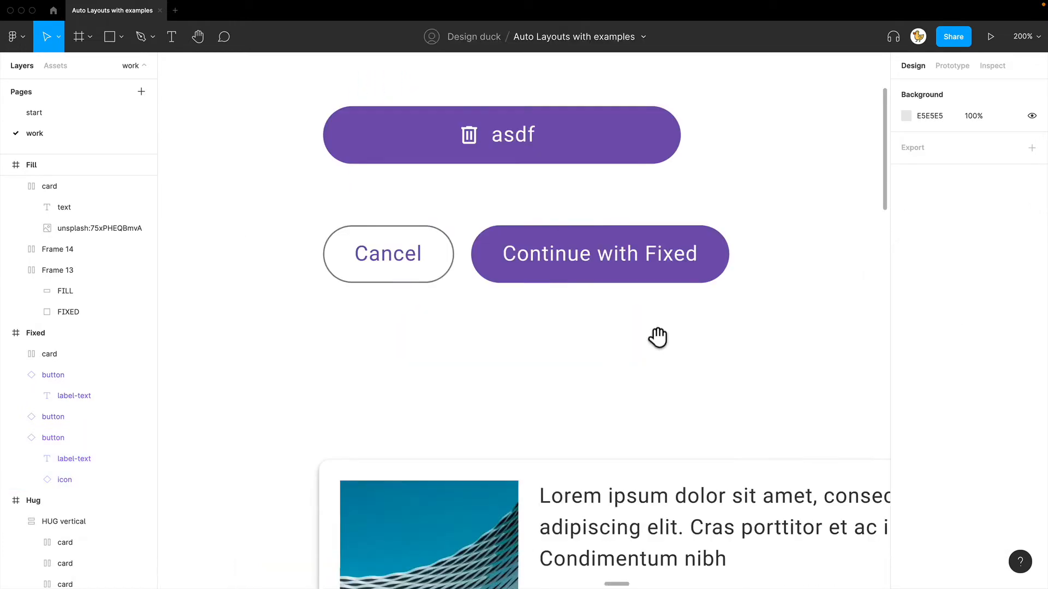
drag(717, 330, 328, 208)
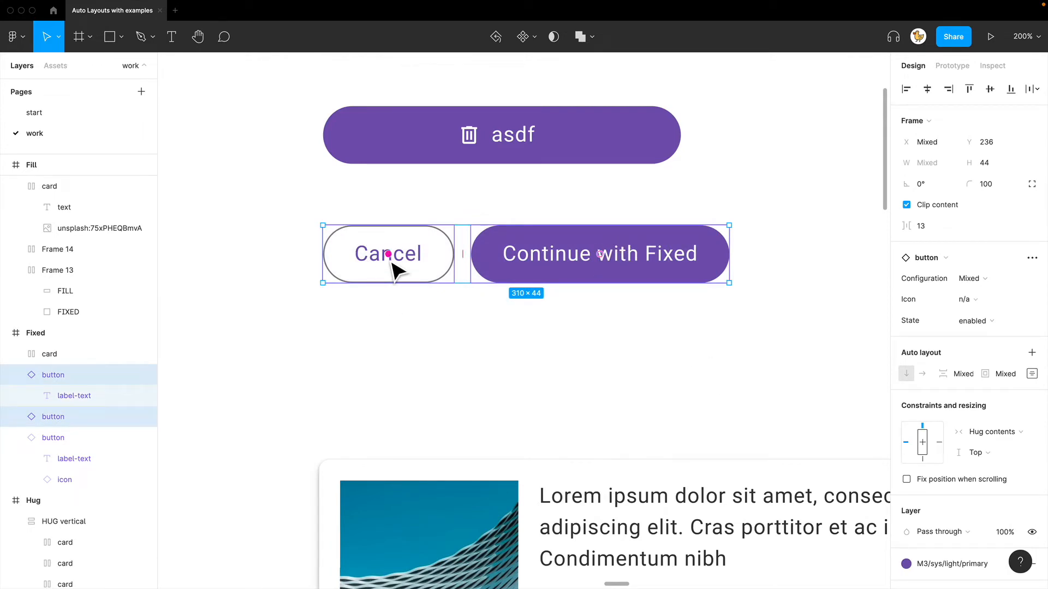
click(603, 335)
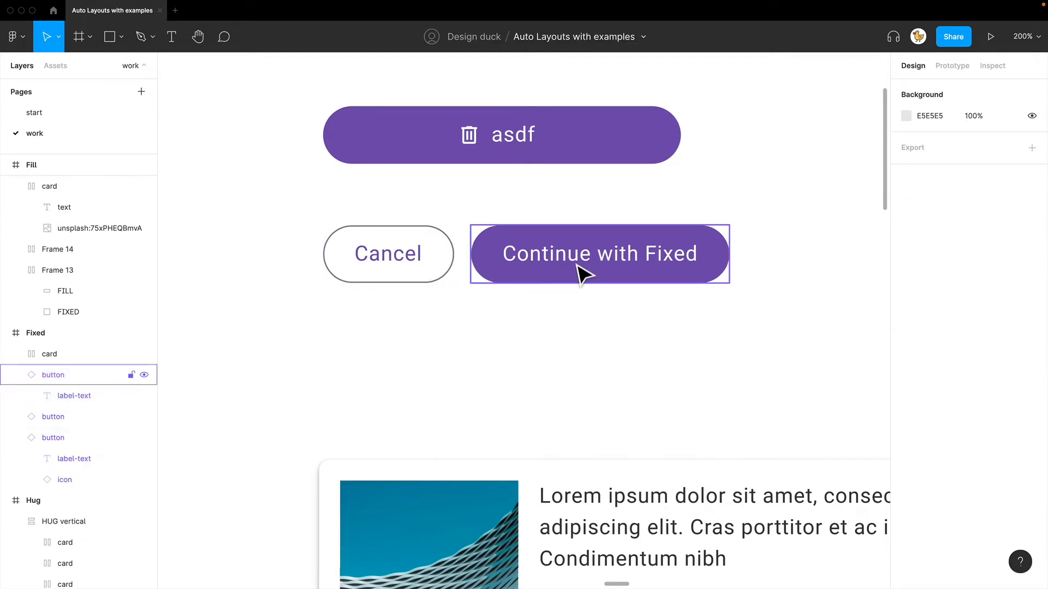
double_click(607, 268)
drag(607, 267, 742, 264)
key(BackSpace)
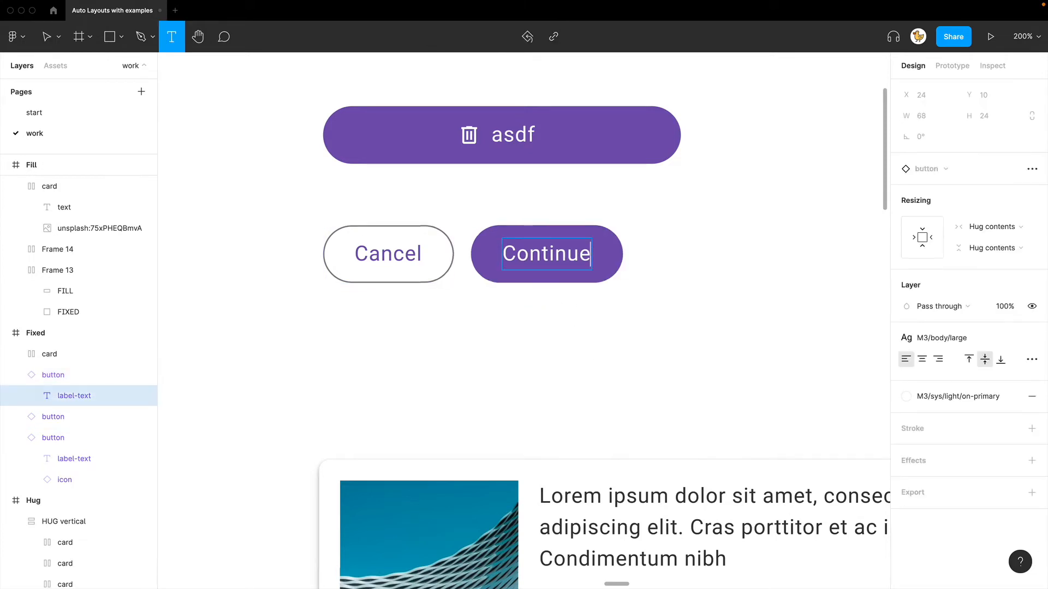
key(Escape)
click(643, 321)
Set the horizontal resizing of both the Cancel and Continue buttons to Fixed, with a width of 140
drag(647, 321, 320, 223)
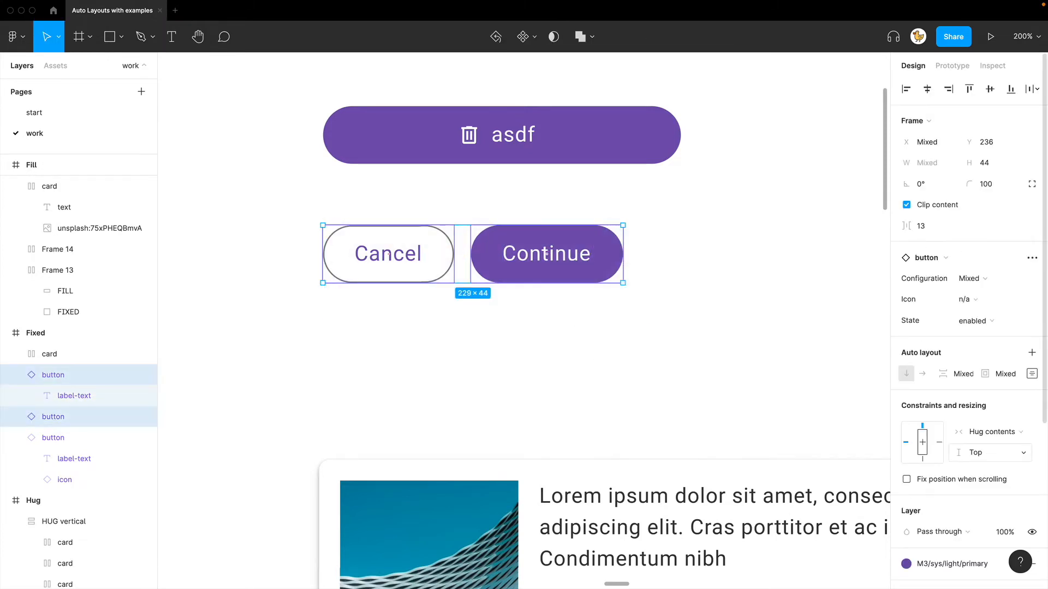
click(992, 432)
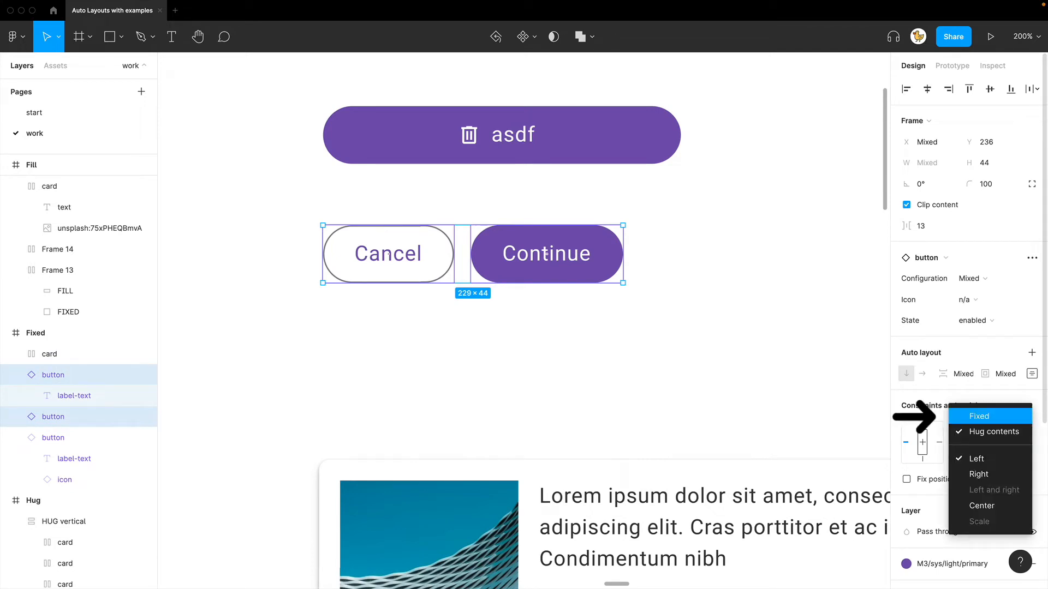
click(979, 416)
key(Escape)
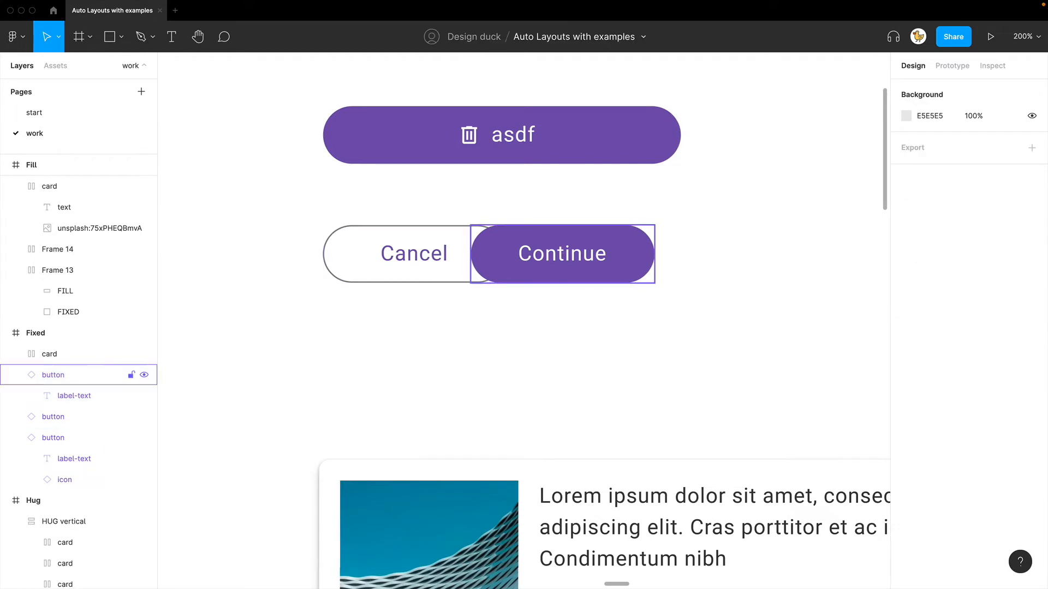
Move the Continue button horizontally clear of the Cancel button, leaving a gap of about 9
click(53, 374)
key(Left)
key(Left)
key(Left)
key(Left)
Set the width of both the Cancel and Continue buttons to 120
drag(672, 350, 402, 250)
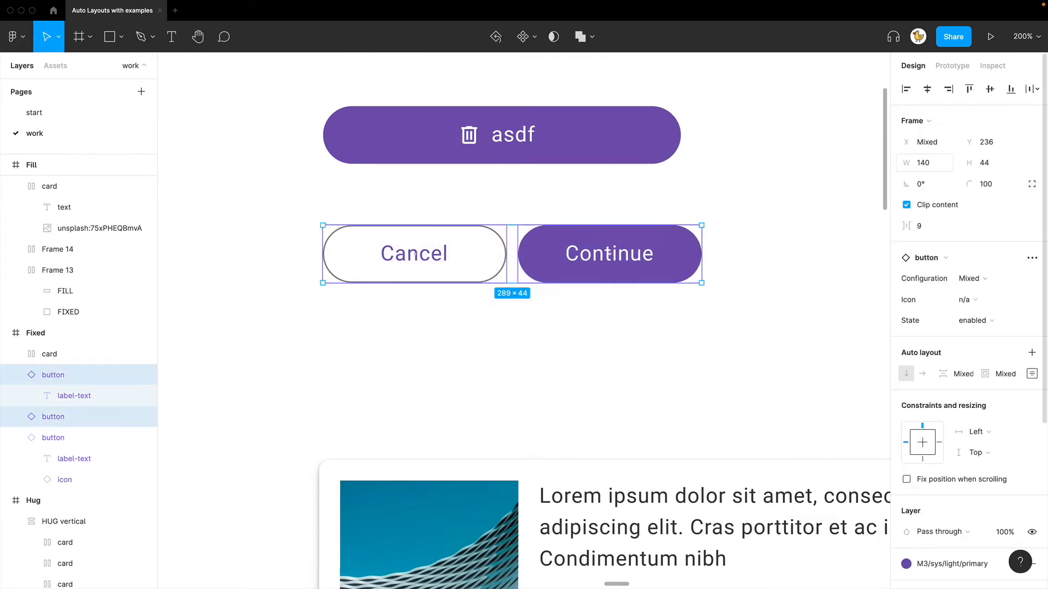
click(923, 163)
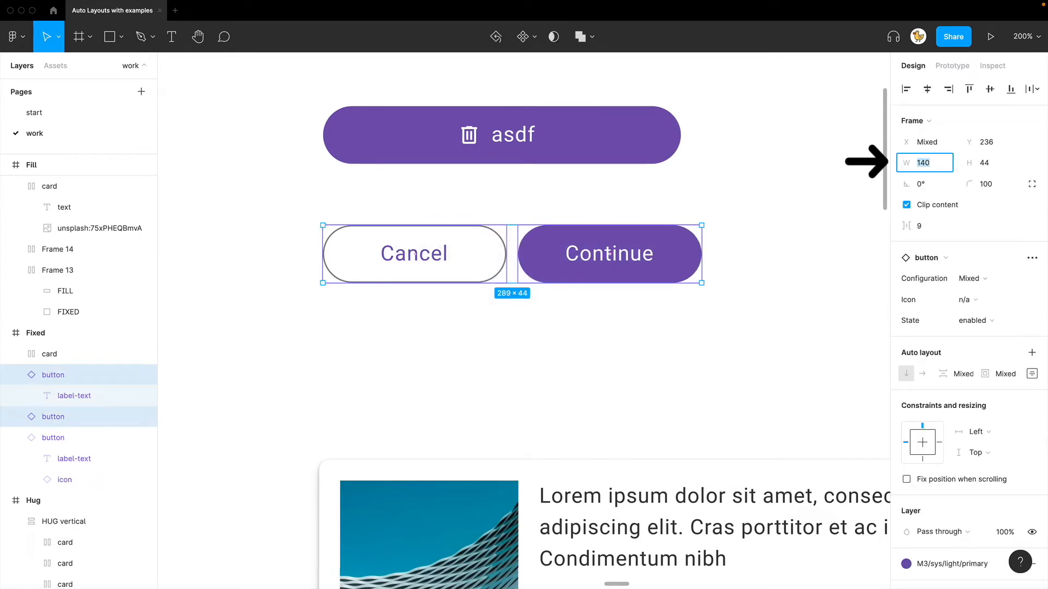
text(120)
key(Return)
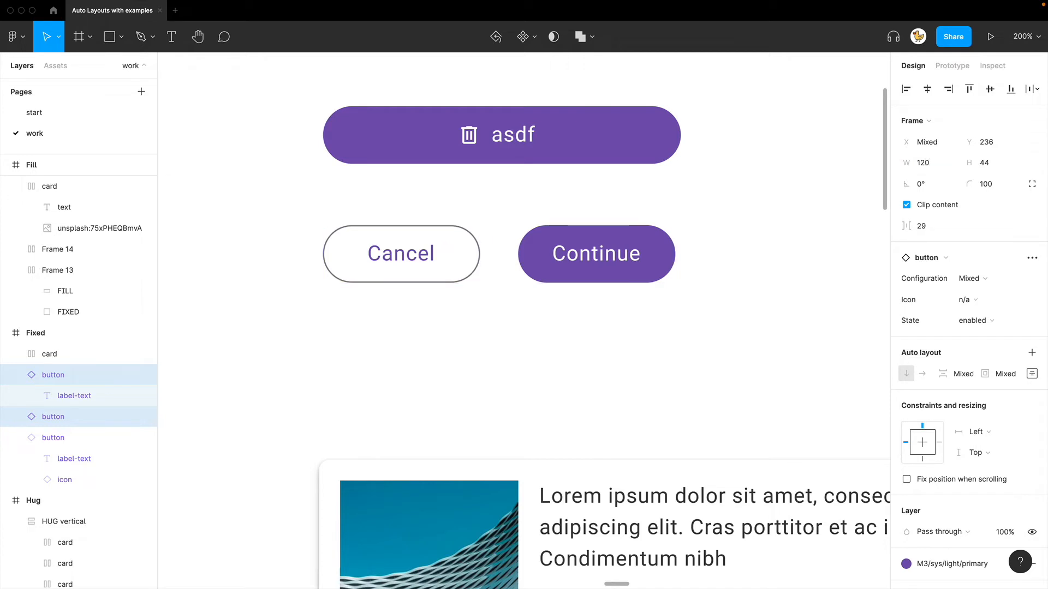
Move the Continue button slightly closer to the Cancel button
click(550, 322)
drag(577, 267, 561, 268)
click(558, 332)
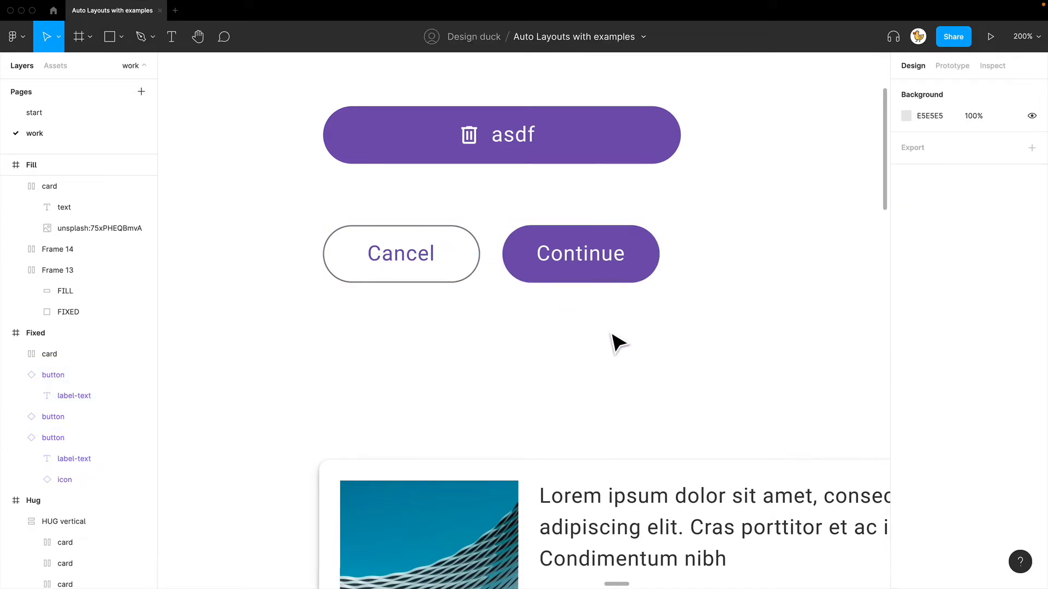
Examine the resizing settings of the purple FIXED and pink FILL rectangles in the Fill frame
drag(603, 327, 412, 264)
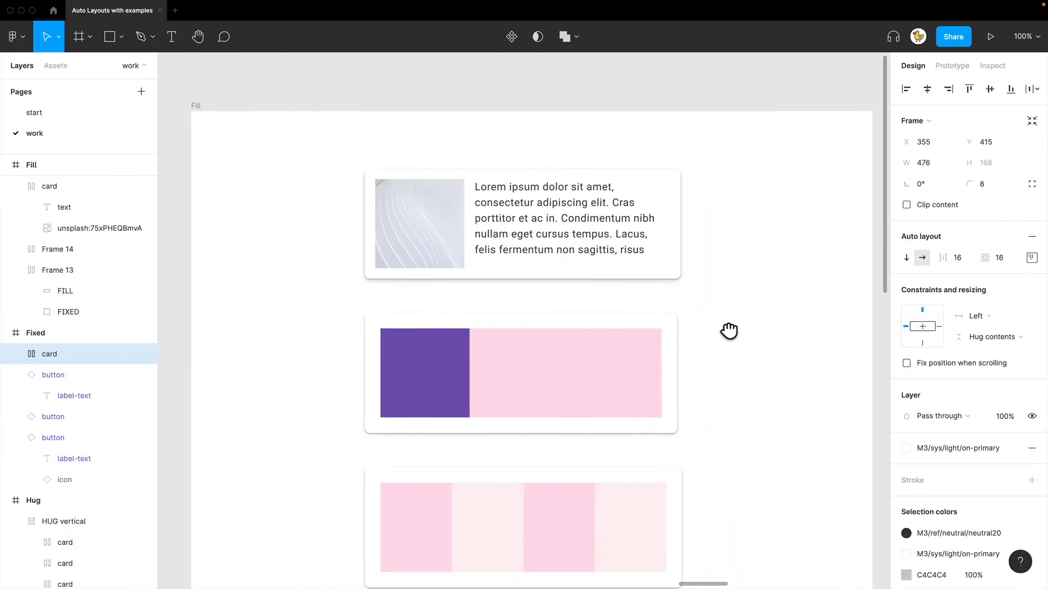
drag(728, 330, 732, 290)
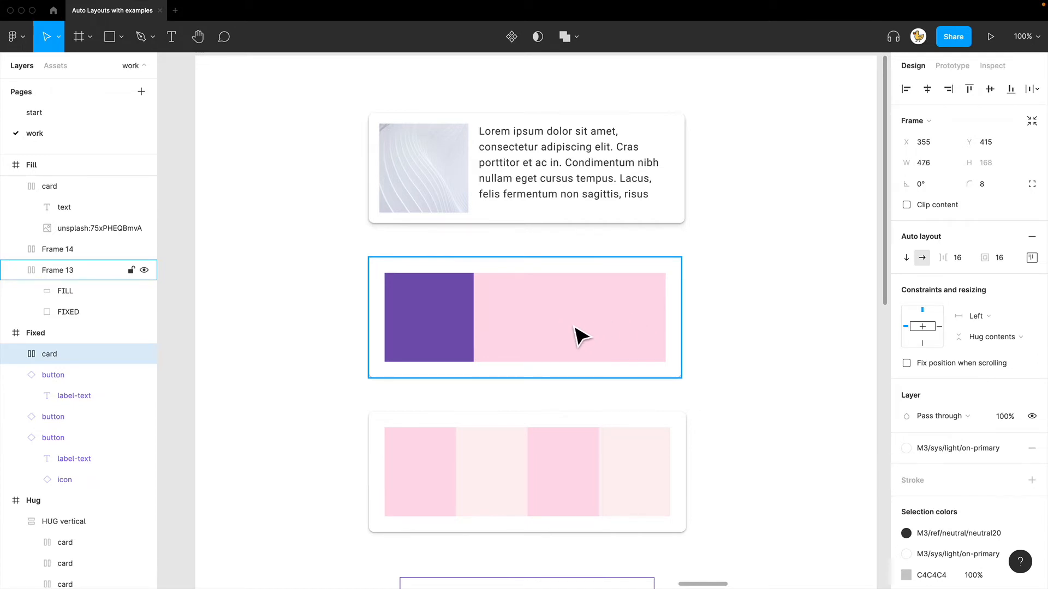
key(plus)
double_click(452, 326)
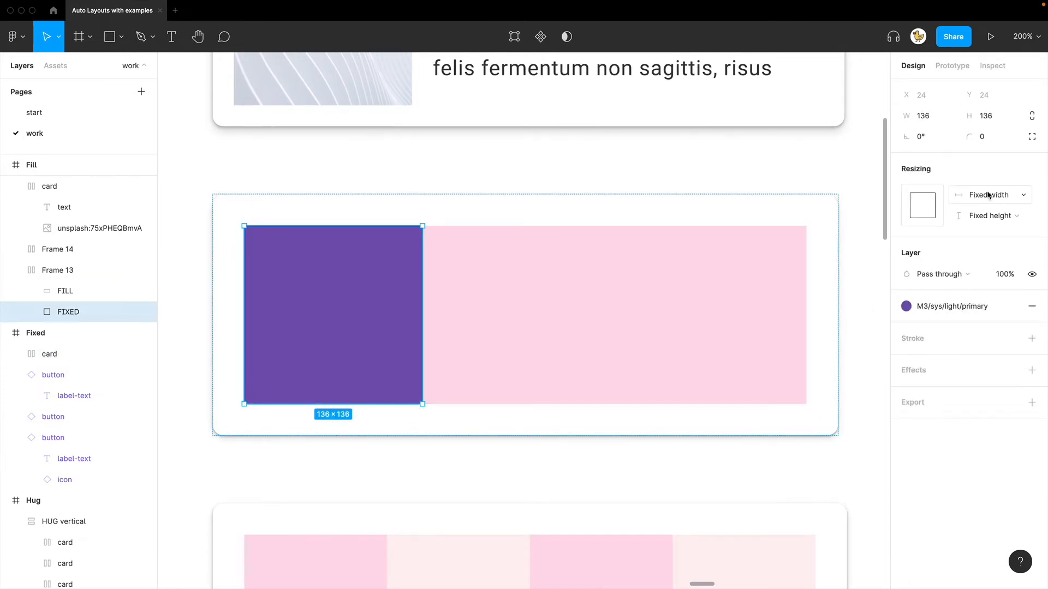
key(Escape)
super+click(720, 285)
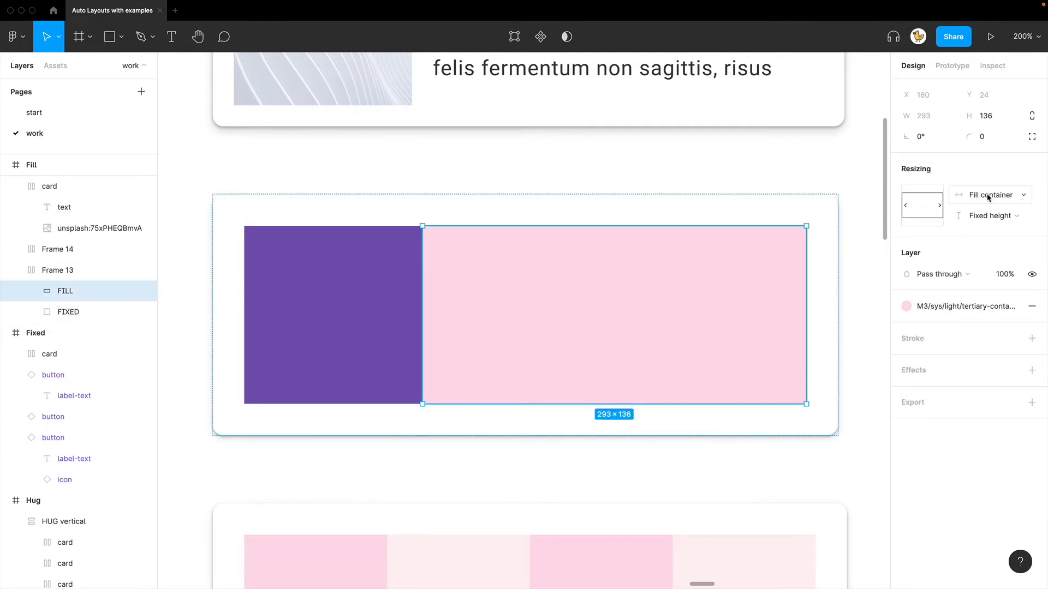
Widen the card frame holding the purple FIXED and pink FILL rectangles to about 573
key(Escape)
scroll(763, 198, right, 1)
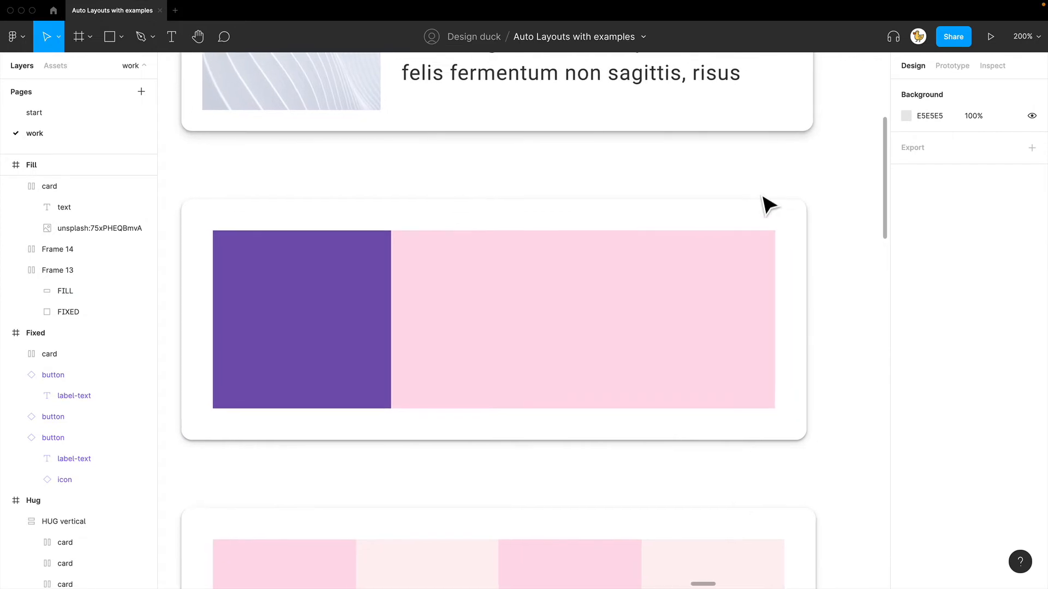
key(shift+0)
click(633, 308)
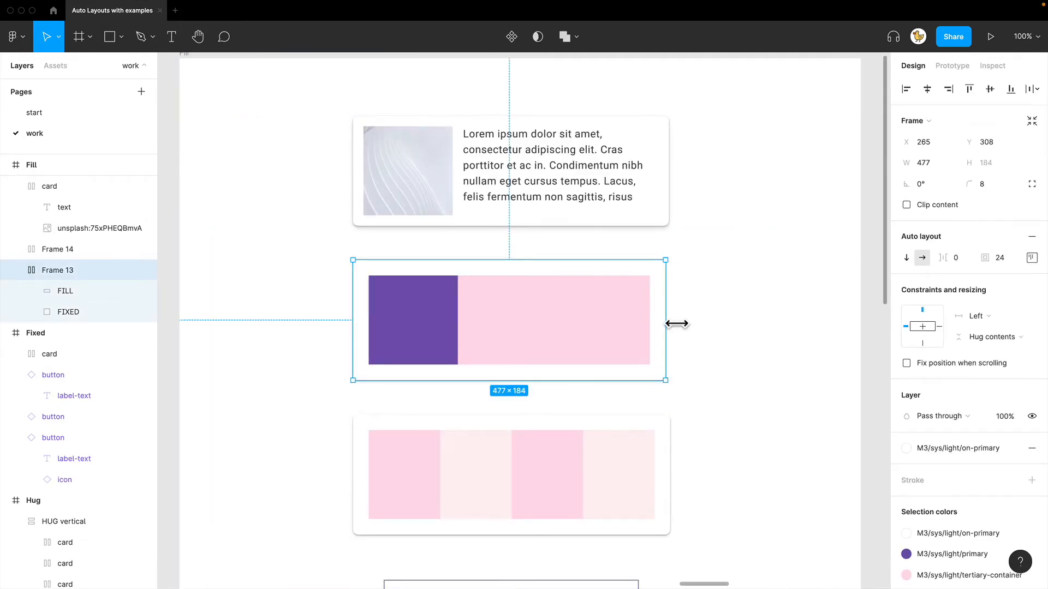
drag(677, 320, 740, 337)
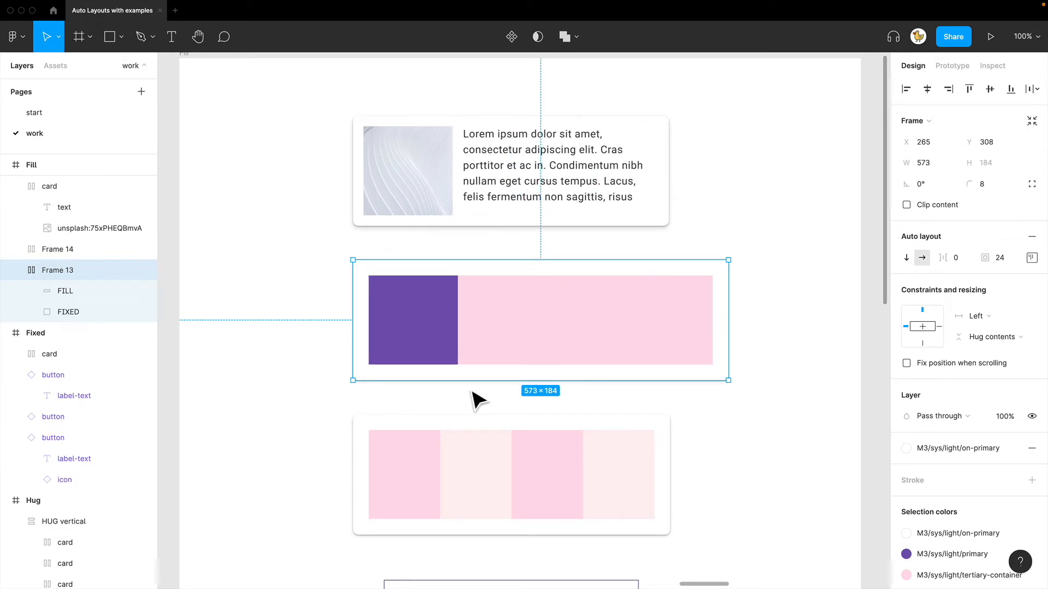
click(764, 318)
Check the lorem ipsum text's resizing setting and widen its image-and-text card to about 651
scroll(730, 268, up, 3)
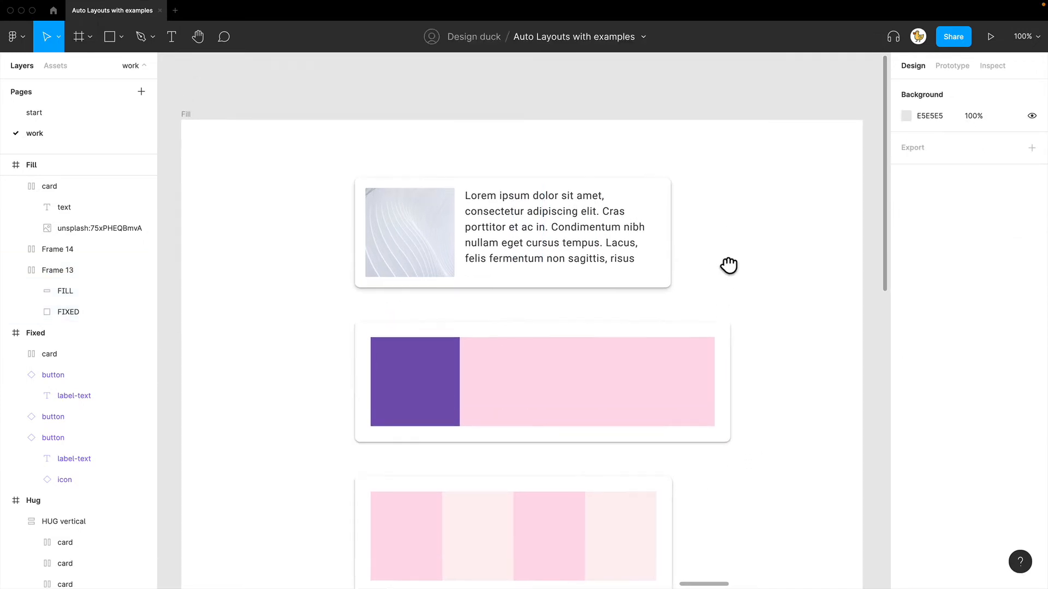
key(super+plus)
drag(614, 262, 641, 320)
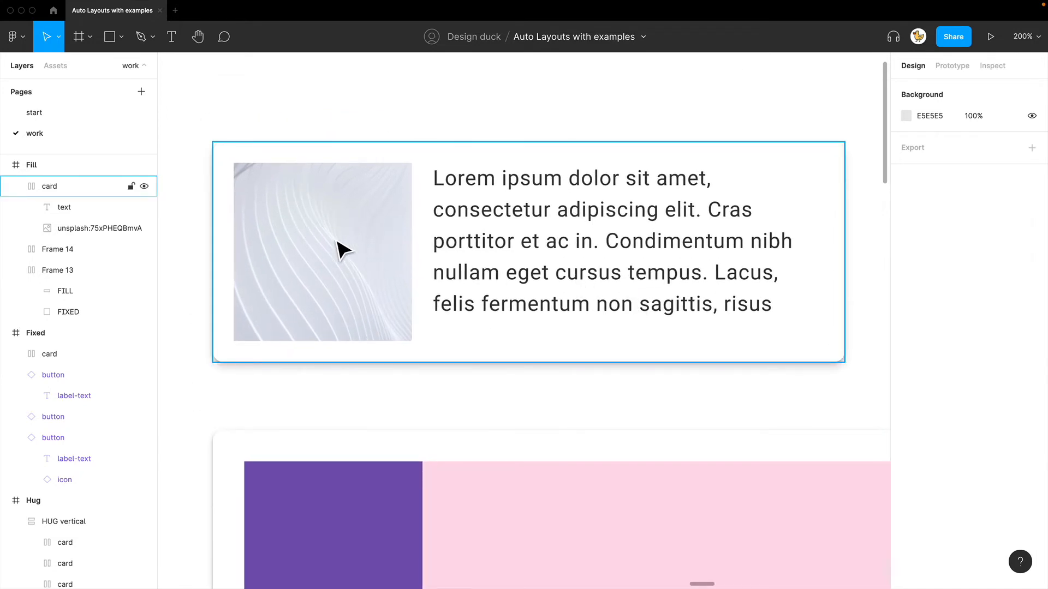
drag(811, 315, 795, 341)
double_click(616, 280)
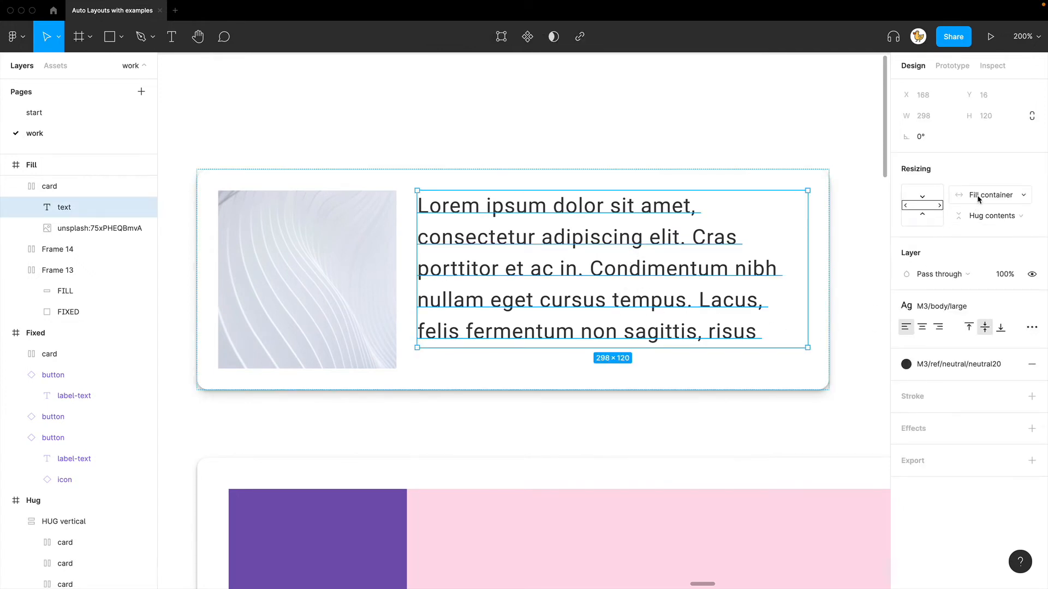
click(854, 276)
click(825, 278)
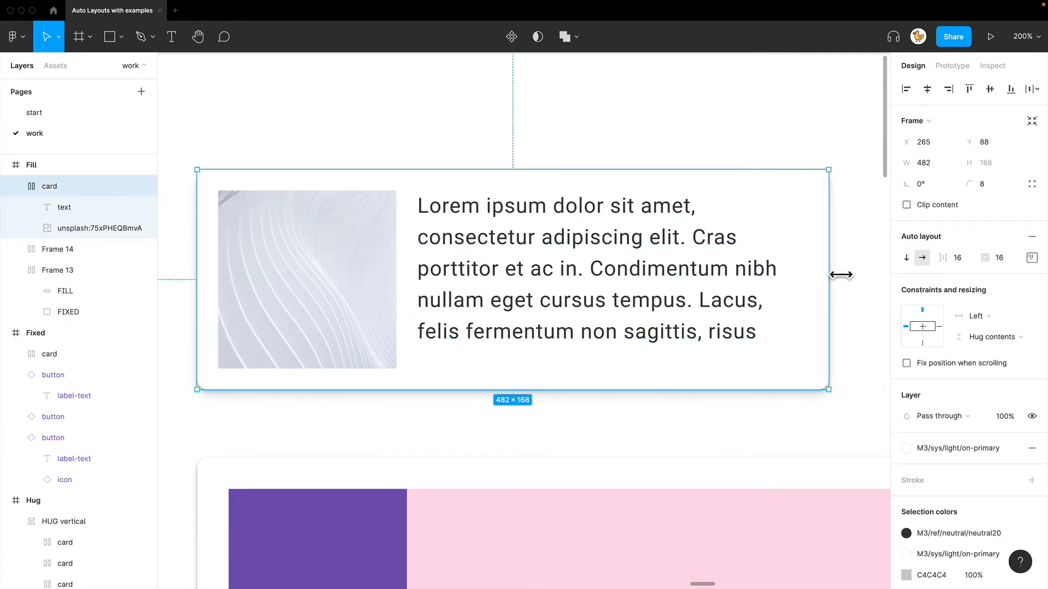
drag(830, 275, 810, 294)
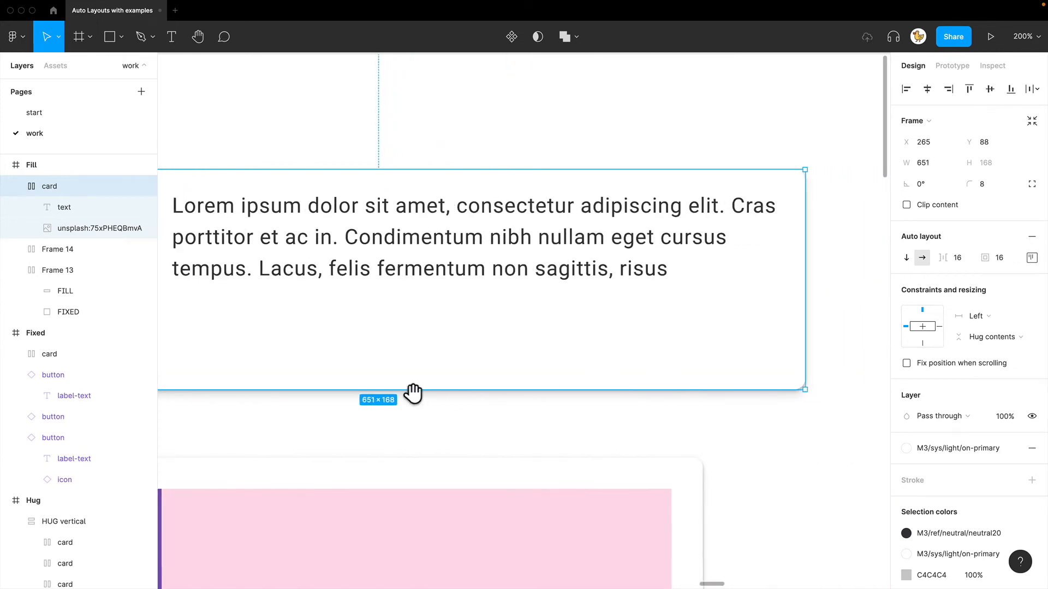
drag(407, 397, 627, 423)
click(660, 401)
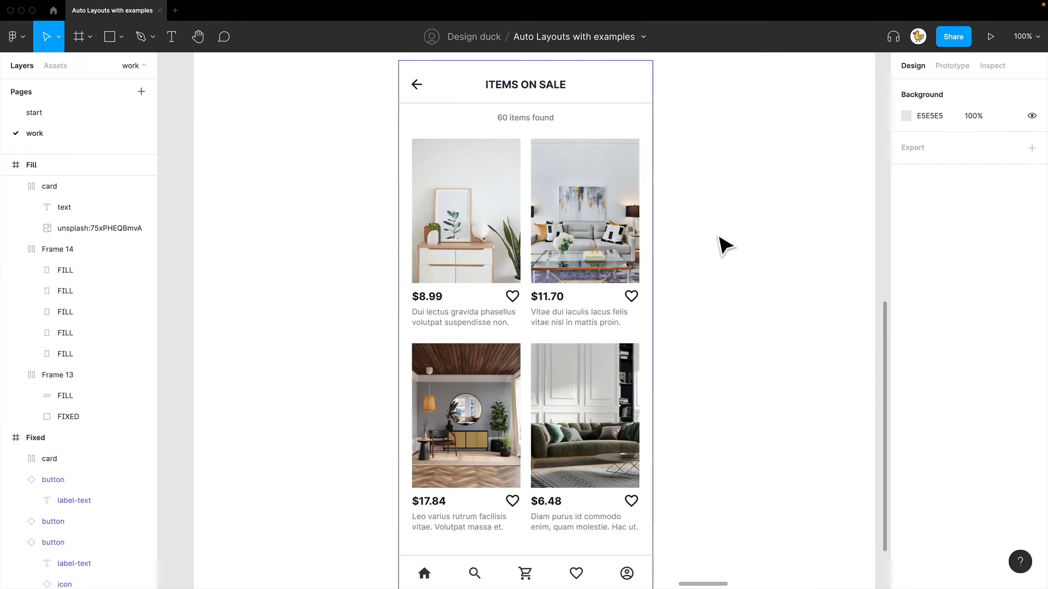
Widen the ITEMS ON SALE mobile screen frame
click(653, 274)
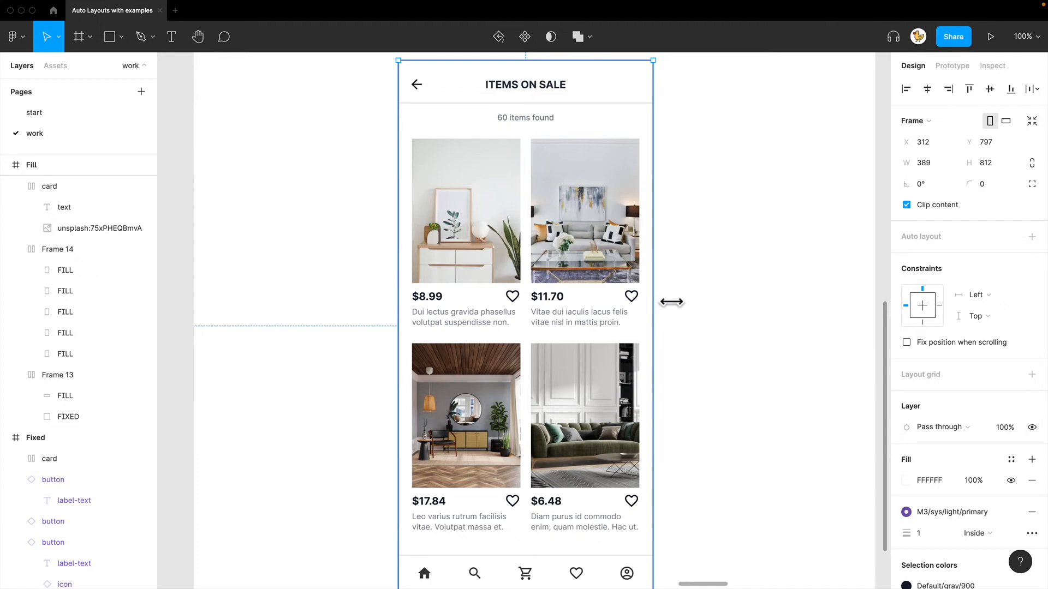
drag(671, 302, 707, 316)
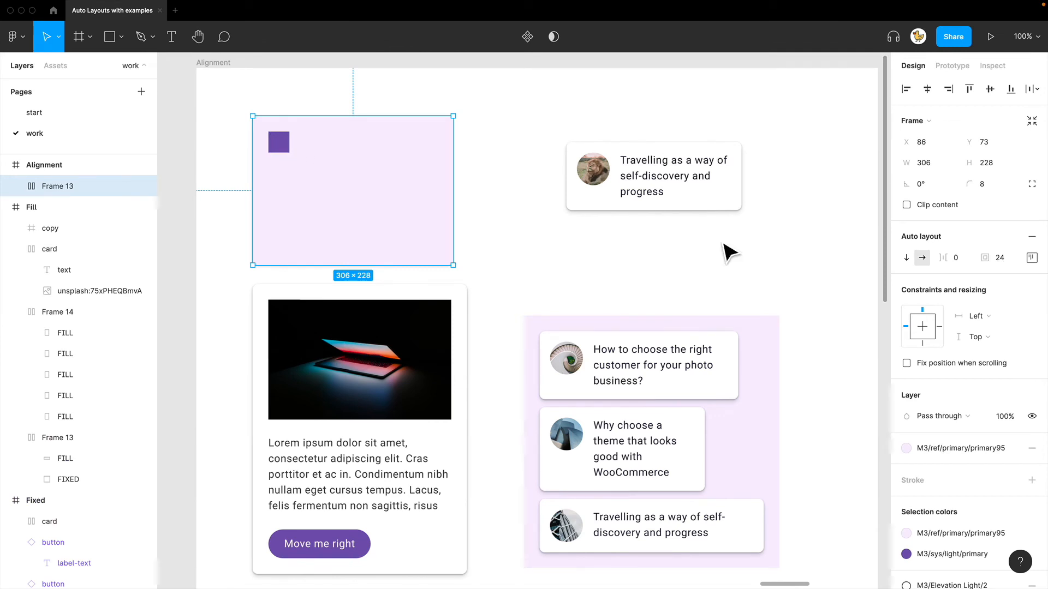
Try left-center alignment on the lavender auto layout frame in the Alignment section, and settle on bottom left for its purple square
click(1029, 259)
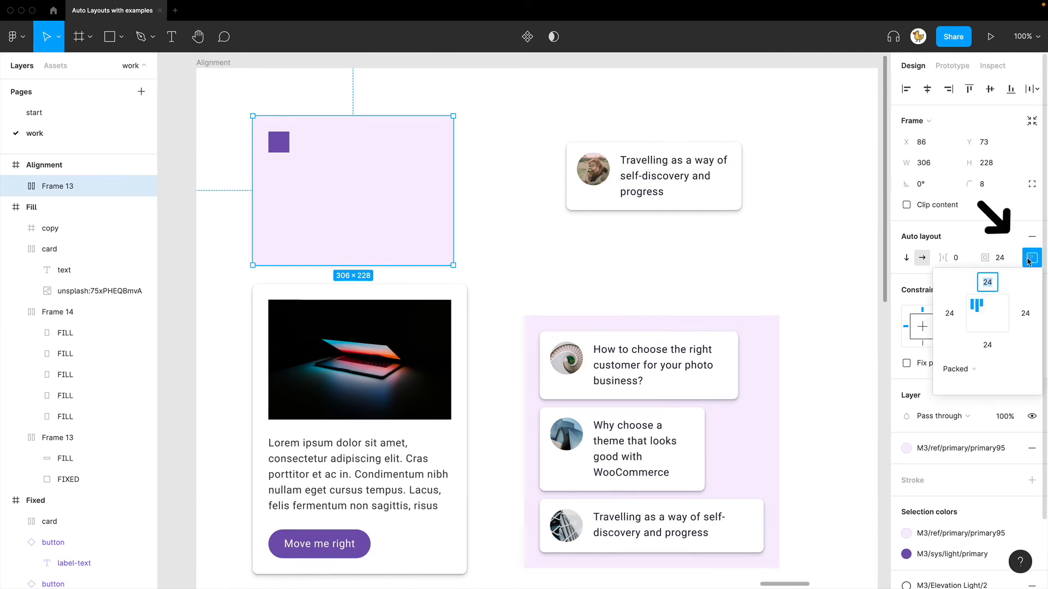
click(976, 316)
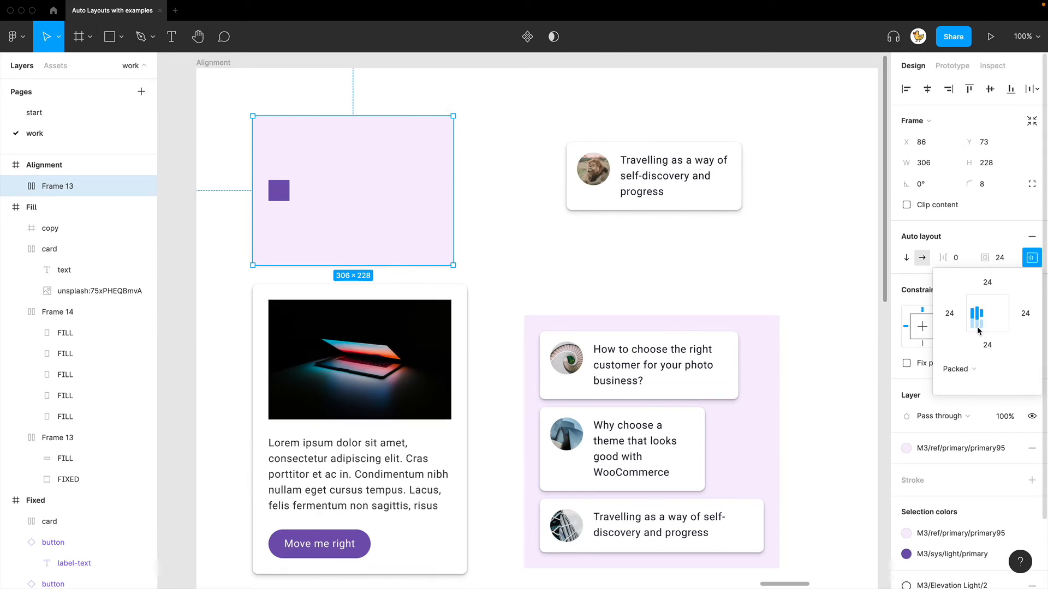
click(977, 327)
click(989, 327)
Set the auto layout alignment of the travel card with the lion picture to left center
drag(664, 255, 616, 352)
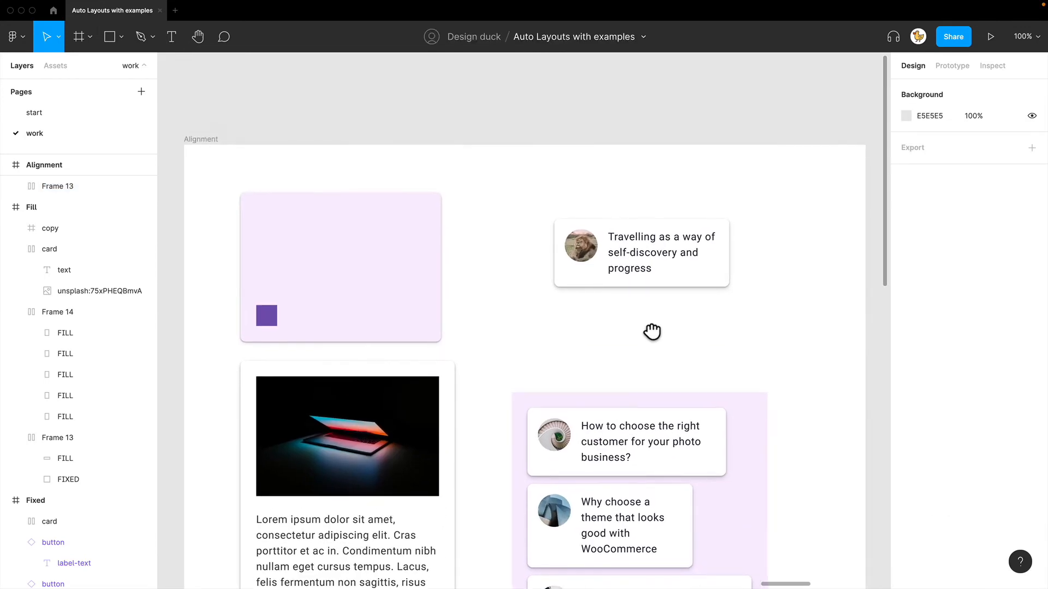
key(super+plus)
drag(745, 320, 580, 369)
drag(719, 406, 333, 237)
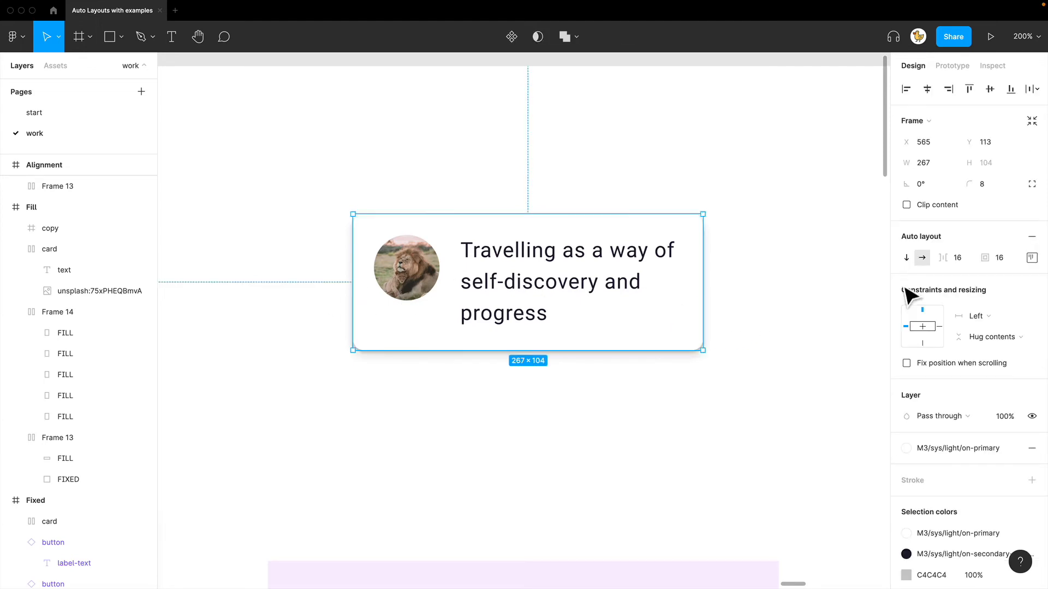
click(1032, 260)
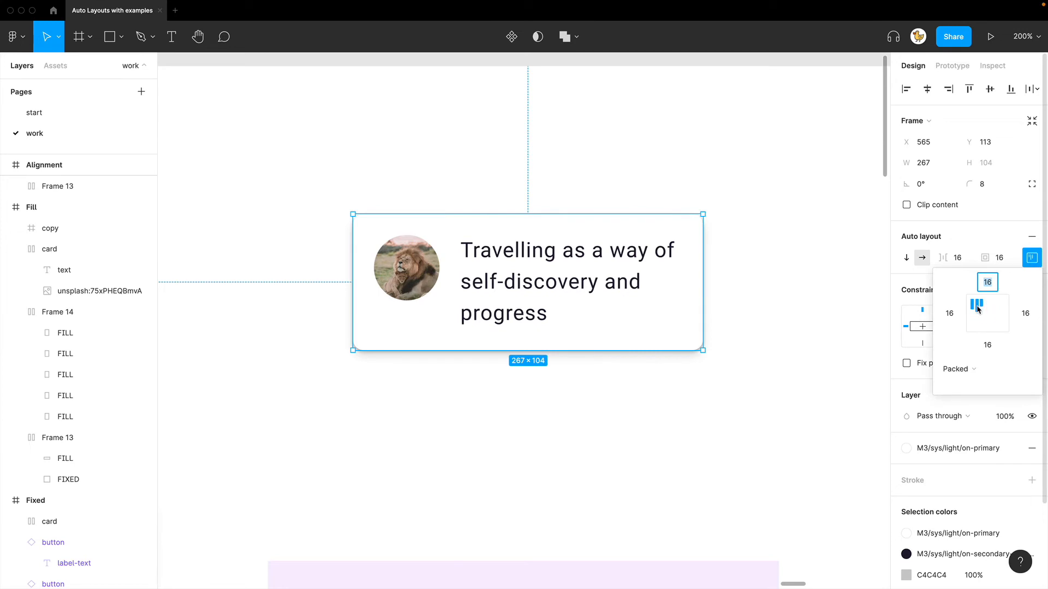
click(977, 318)
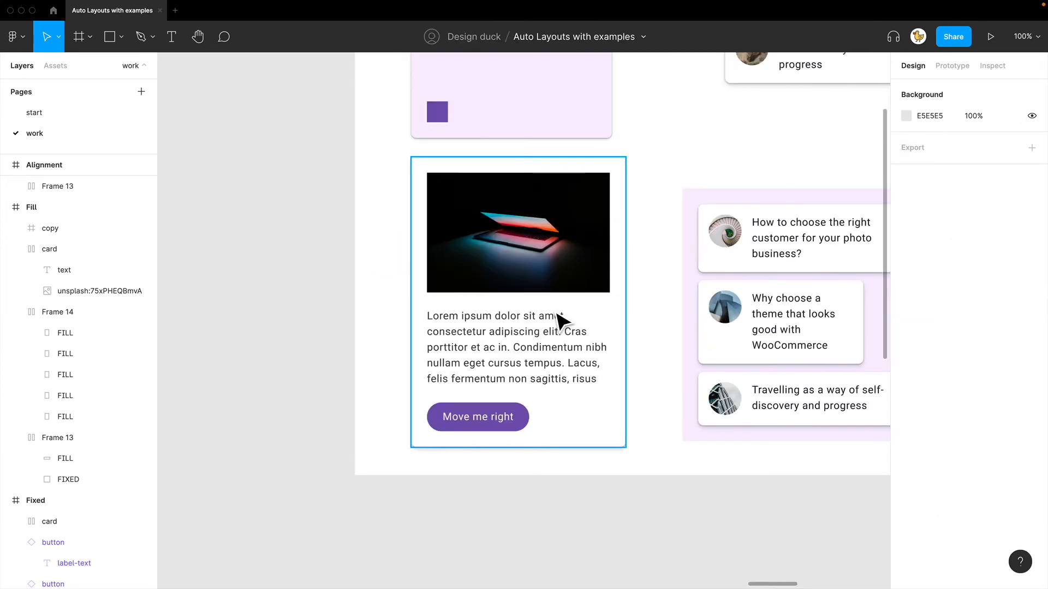
Set the laptop image card's auto layout alignment to top right so the Move me right button shifts to the right
click(565, 323)
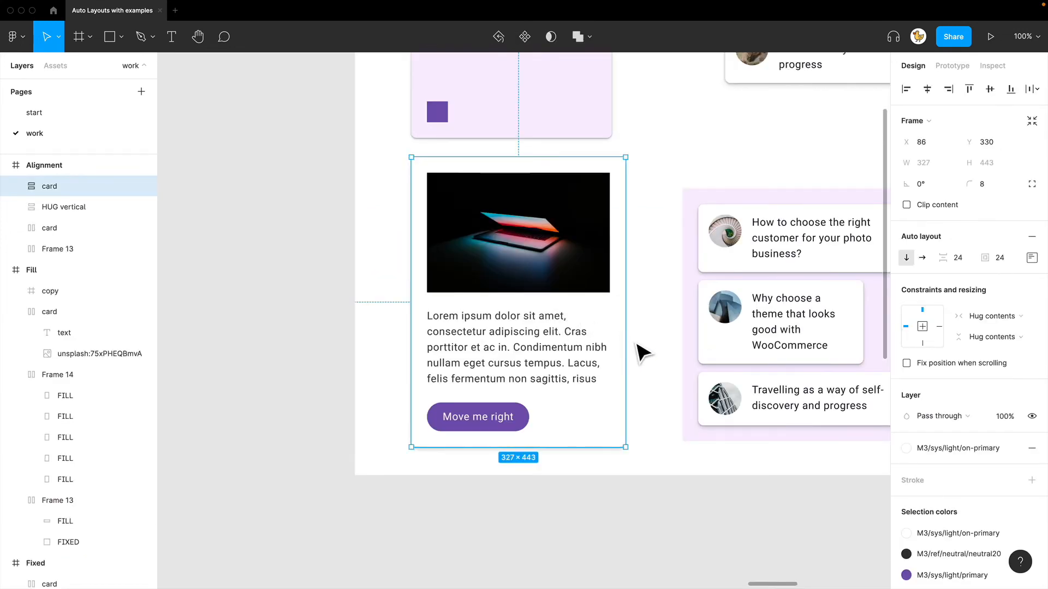
scroll(635, 333, down, 1)
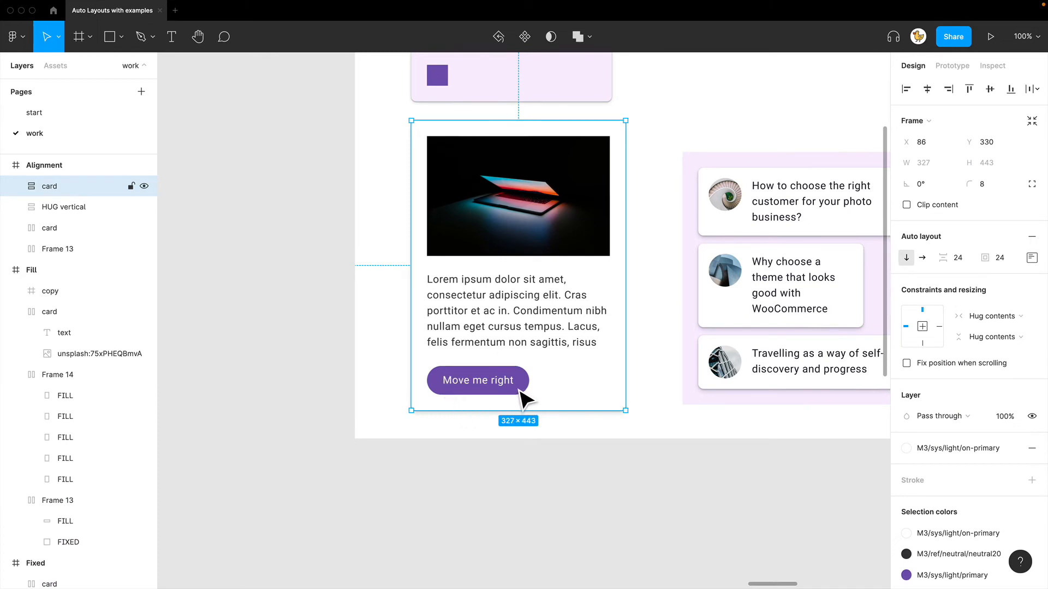
click(1031, 260)
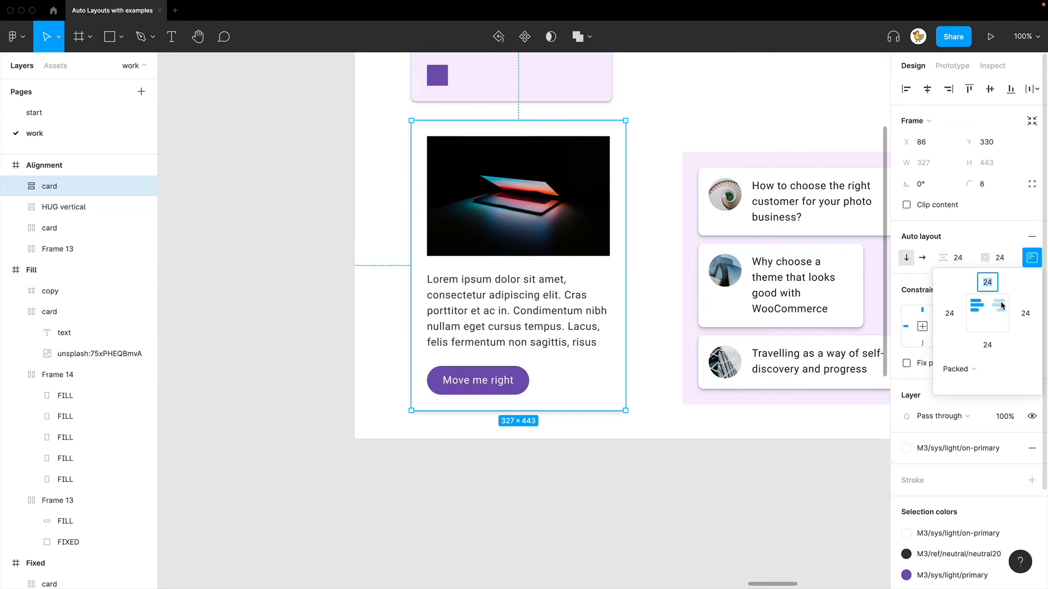
click(1003, 306)
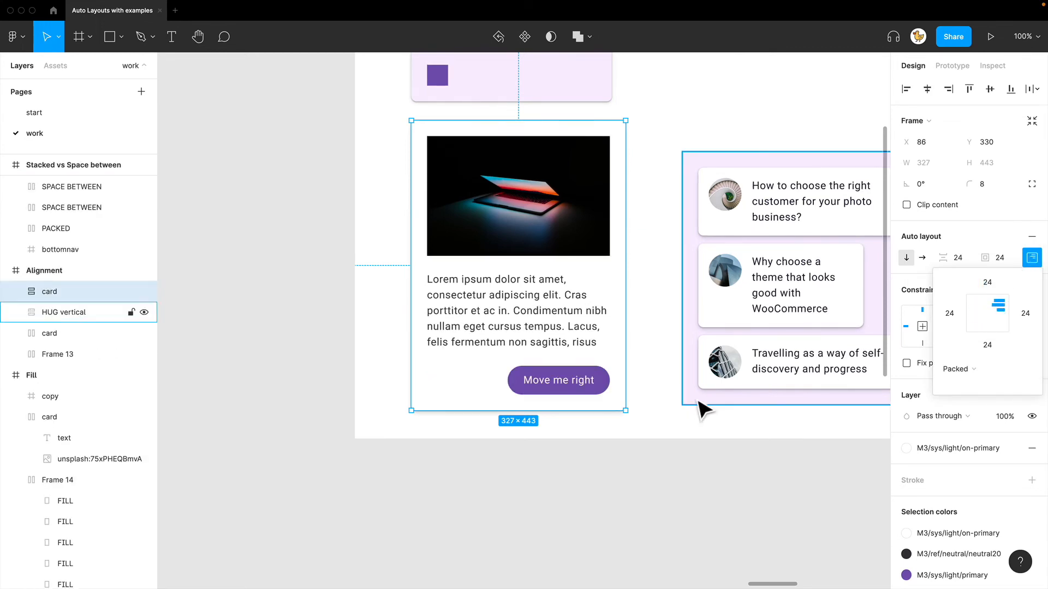
click(630, 443)
Try top-center alignment on the lavender HUG vertical stack of three cards, and settle on top right
scroll(662, 427, right, 6)
drag(663, 430, 369, 149)
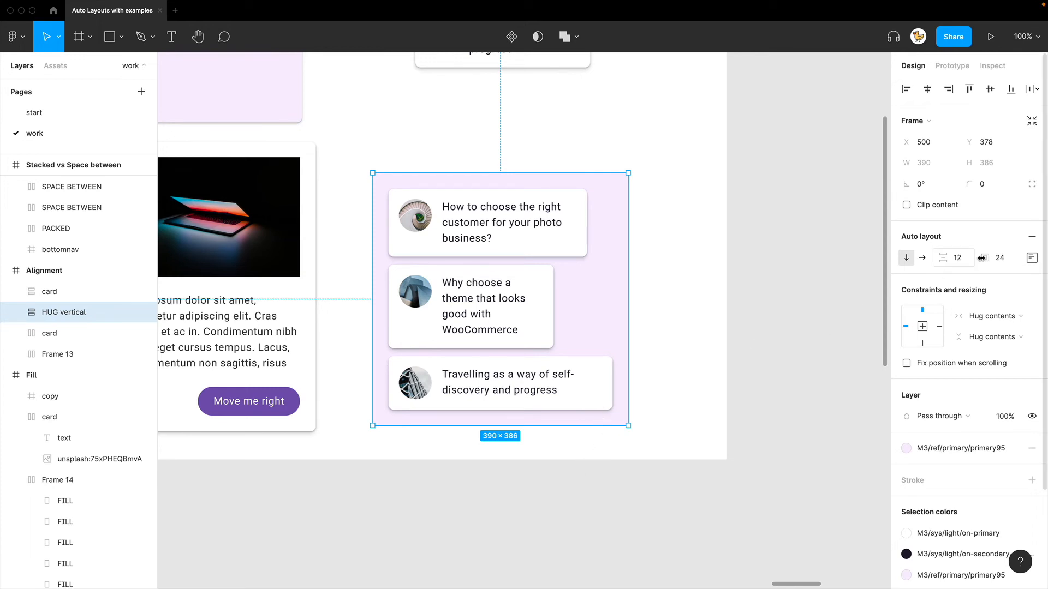
click(1031, 258)
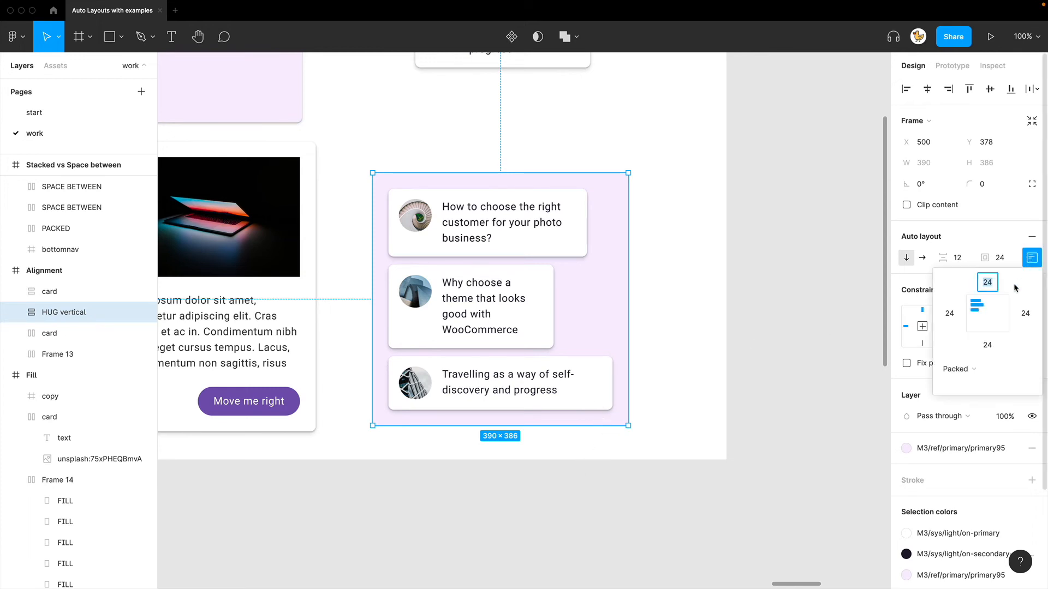
click(989, 308)
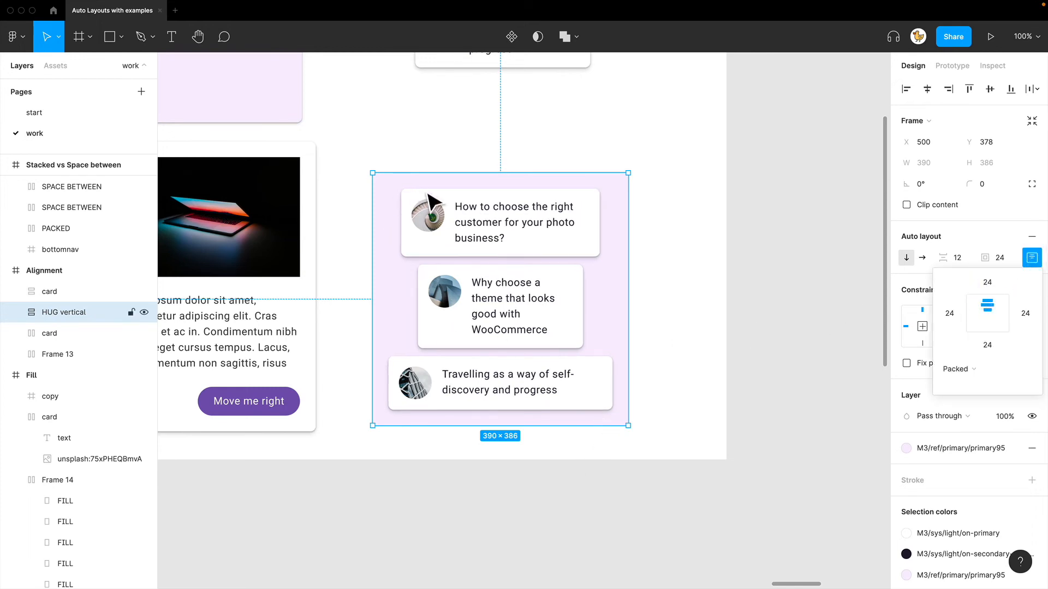
click(999, 307)
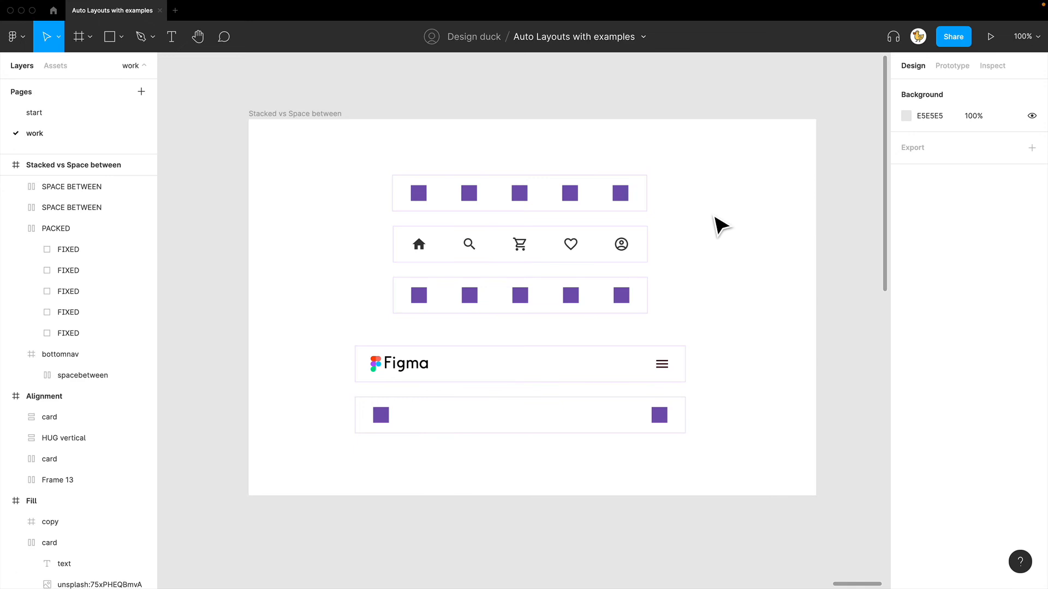
Compare the PACKED and SPACE BETWEEN rows of five squares and widen the PACKED row symmetrically about its center
click(639, 205)
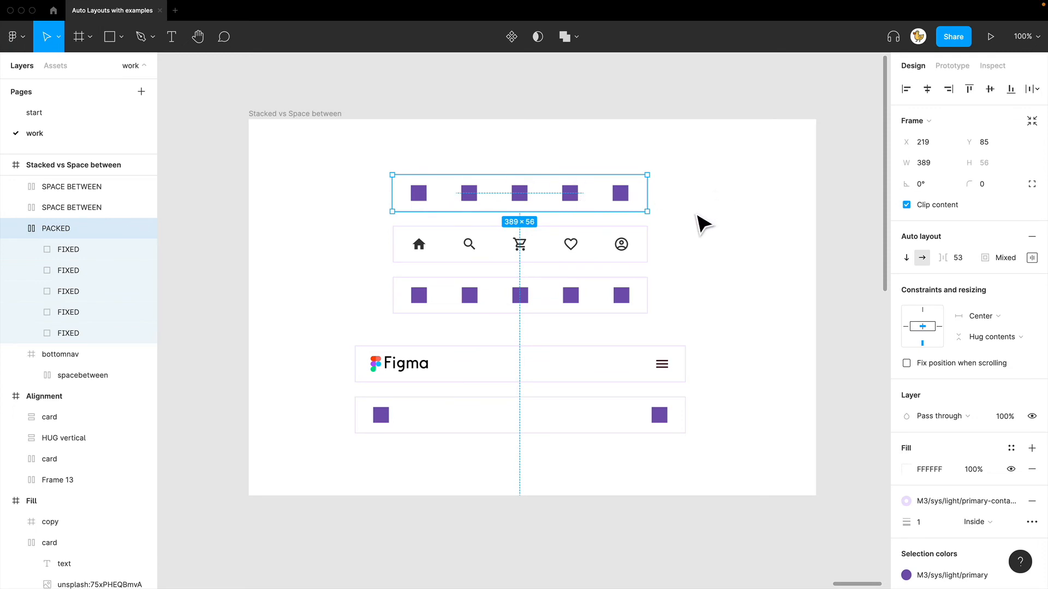
click(681, 256)
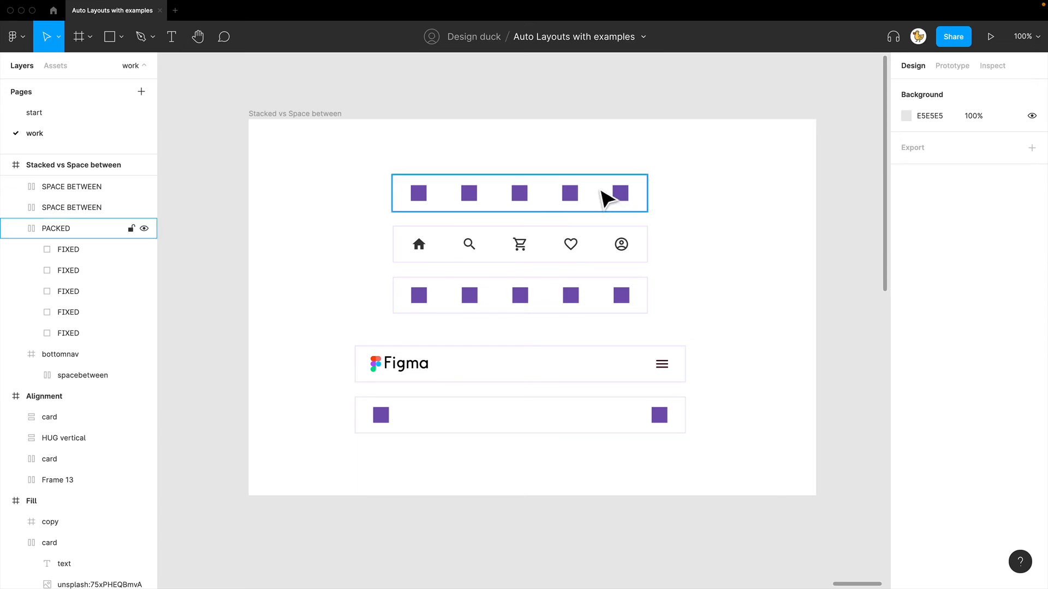
click(647, 309)
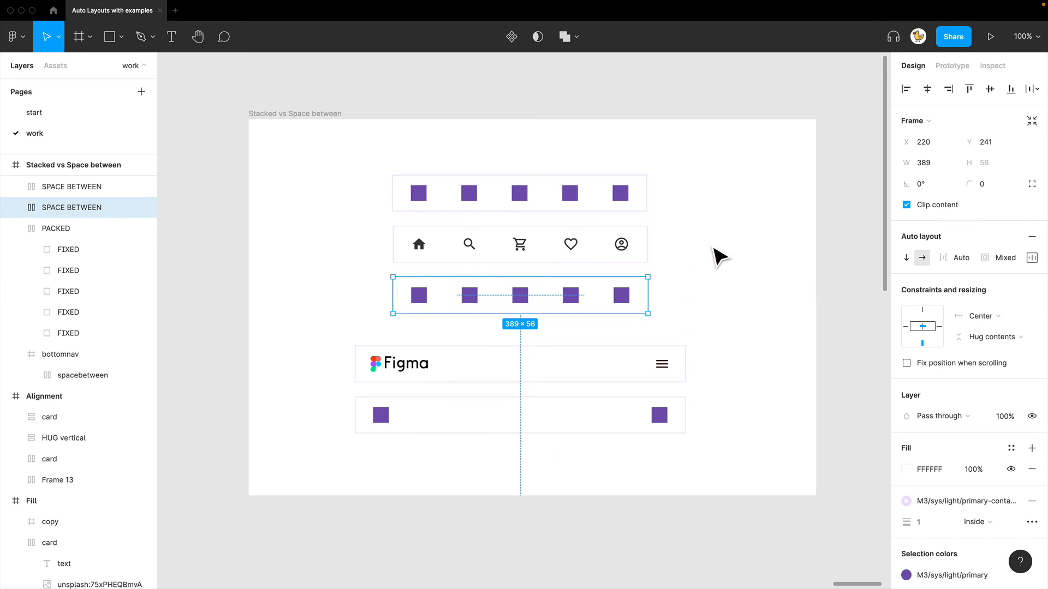
click(693, 210)
click(637, 206)
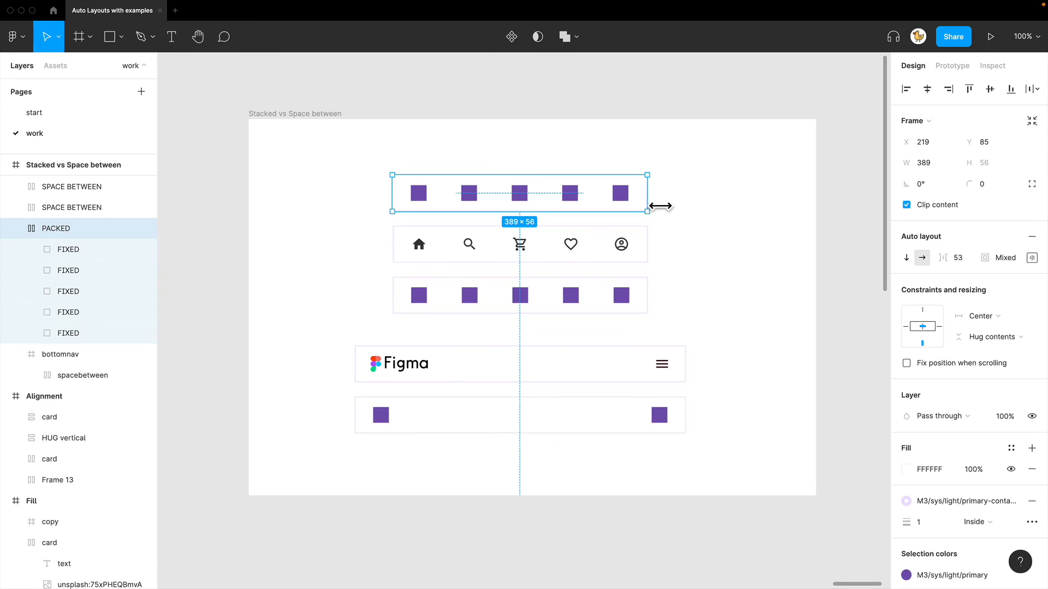
drag(660, 205, 733, 204)
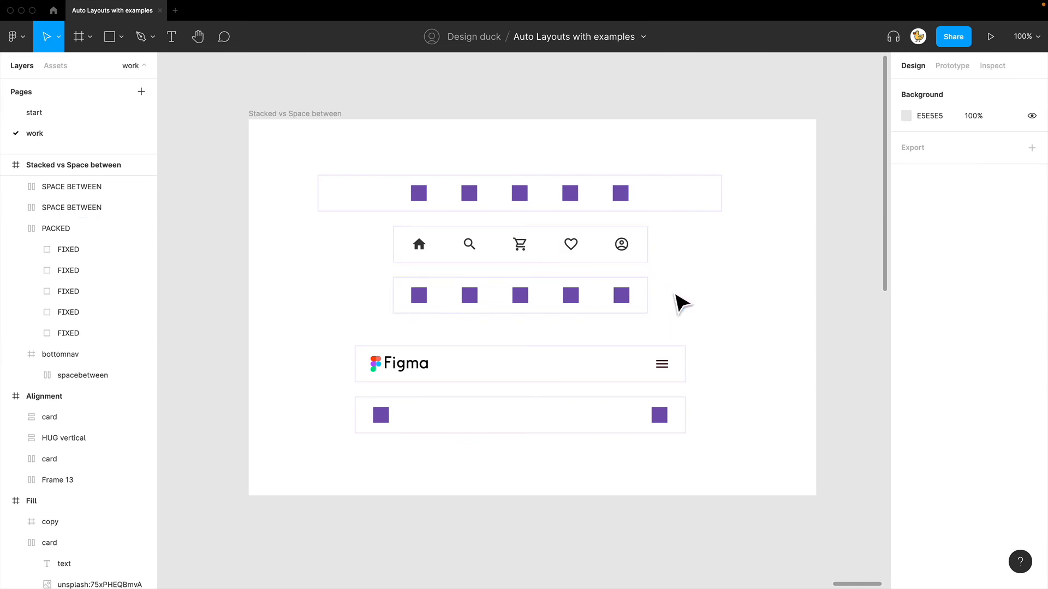
Widen the SPACE BETWEEN row of five squares symmetrically about its center to about 673
click(647, 306)
drag(649, 306, 755, 303)
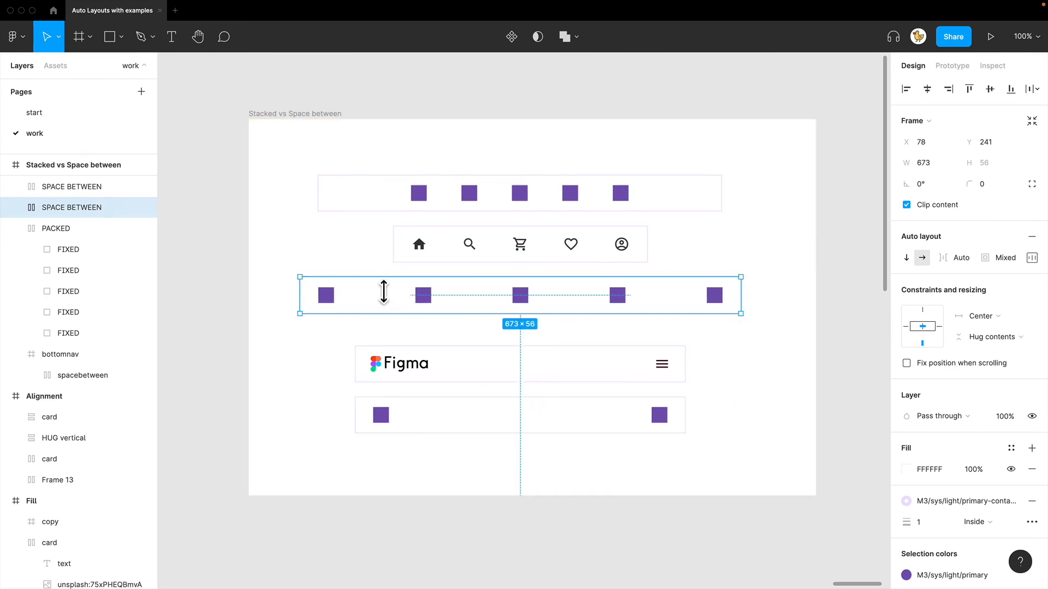
click(753, 352)
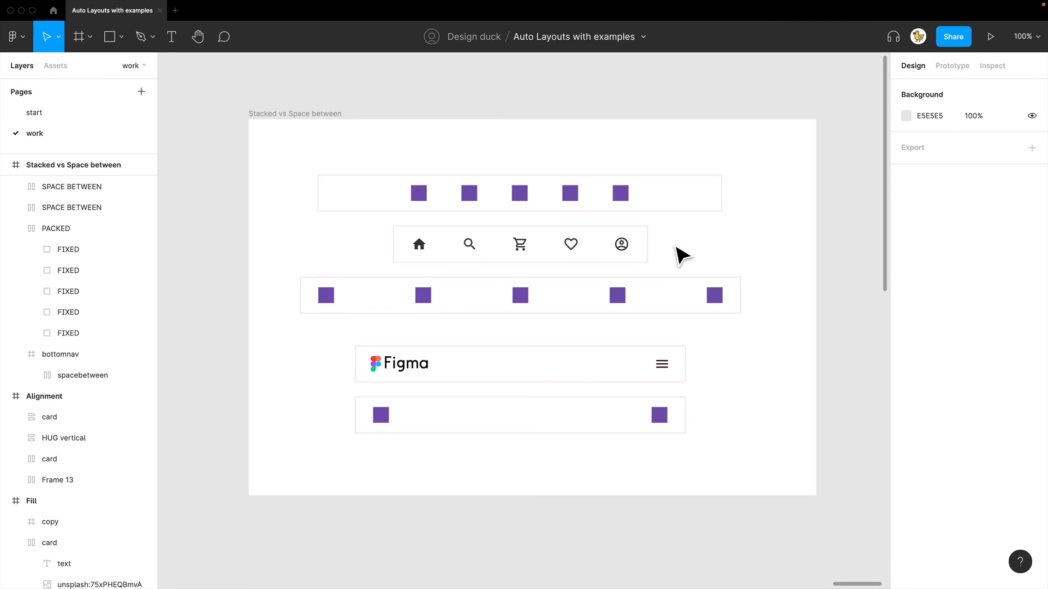
Widen the bottomnav icon bar symmetrically about its center to about 477
key(super+plus)
drag(655, 226, 661, 274)
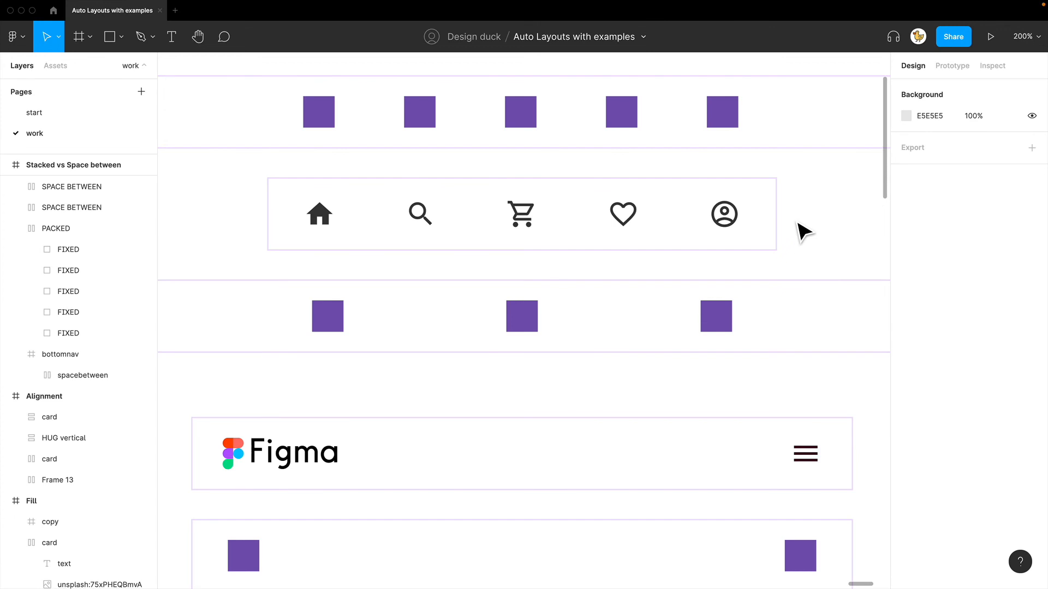
click(755, 232)
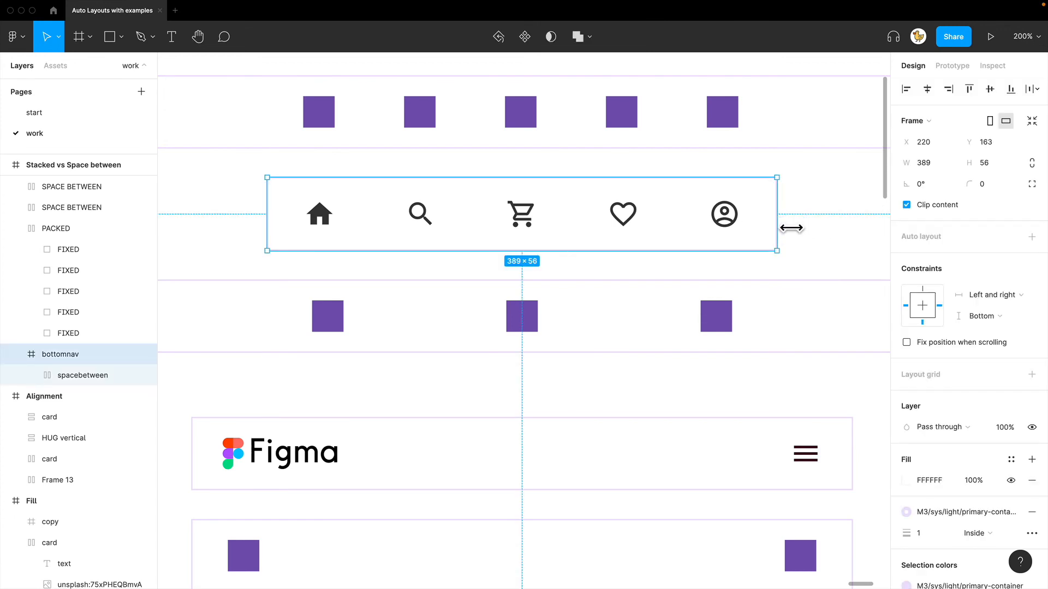
drag(791, 228, 849, 228)
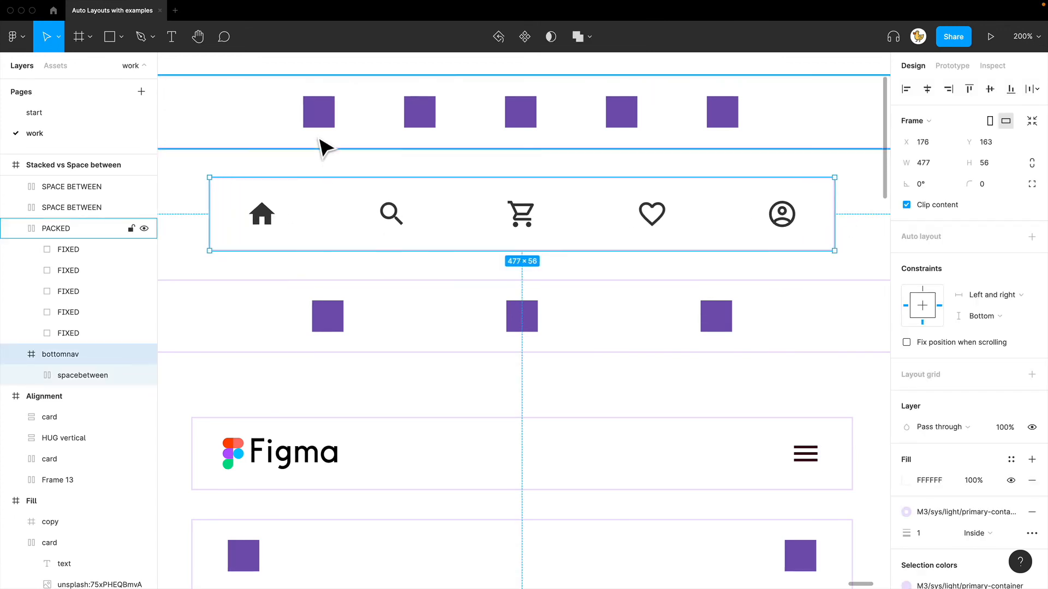
Inspect the padding, alignment and spacing mode in the auto layout settings of the header bar with the Figma logo and hamburger icon
click(753, 385)
drag(752, 387, 761, 179)
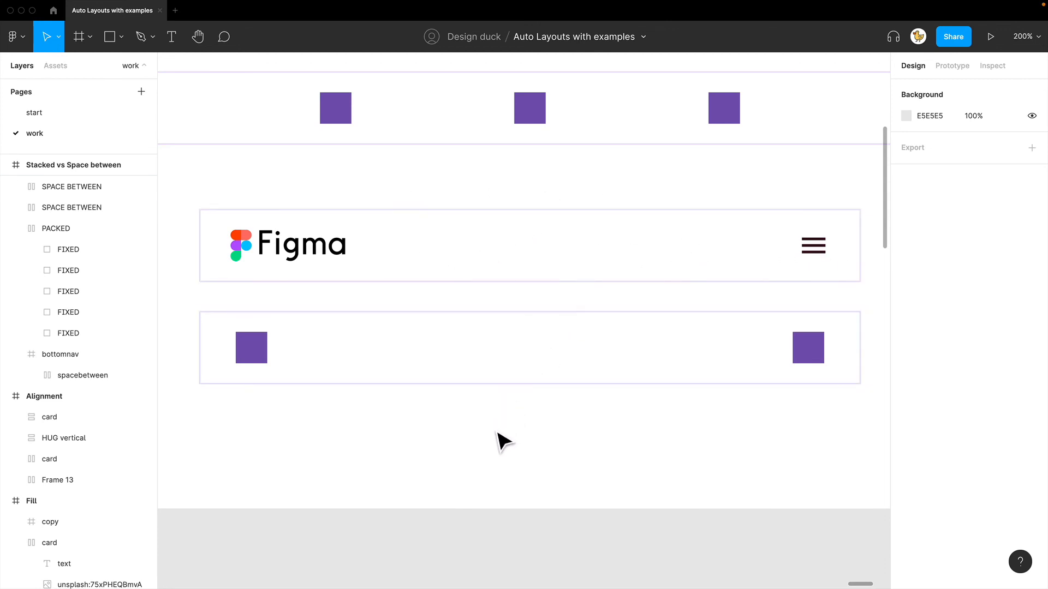
drag(501, 451, 498, 407)
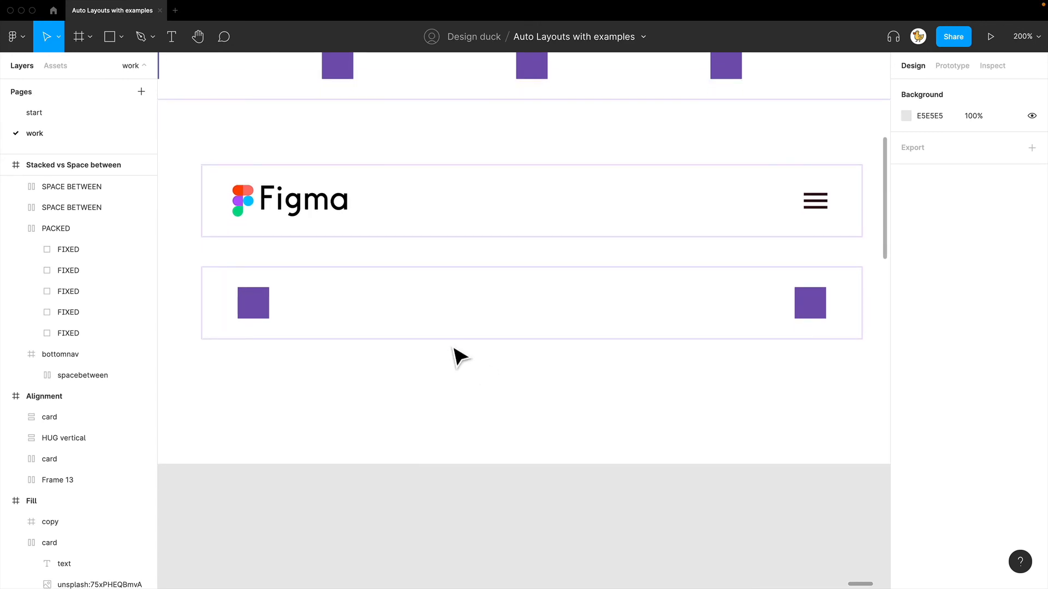
click(471, 233)
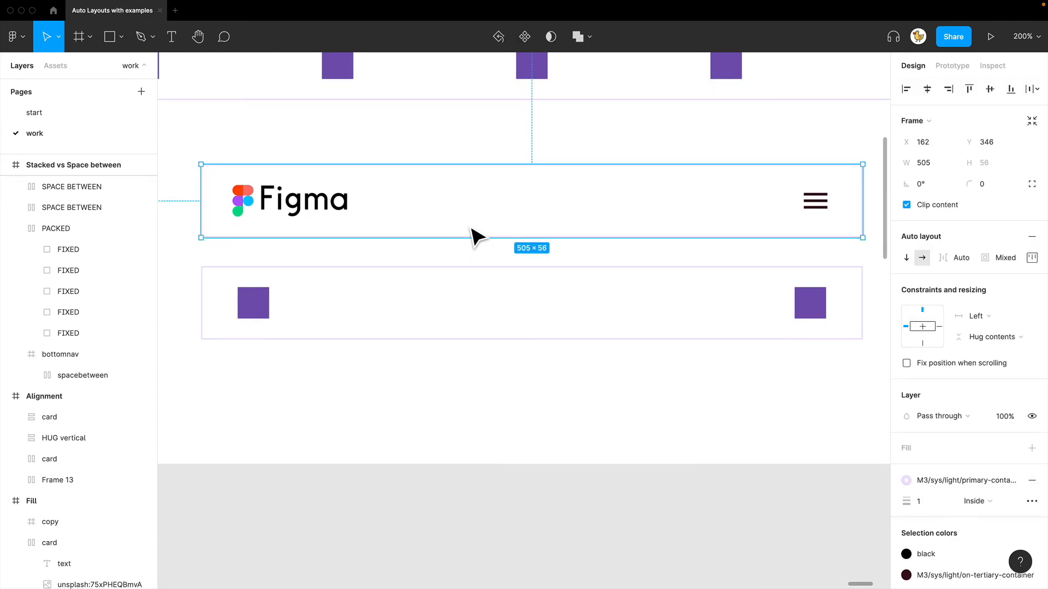
click(1031, 258)
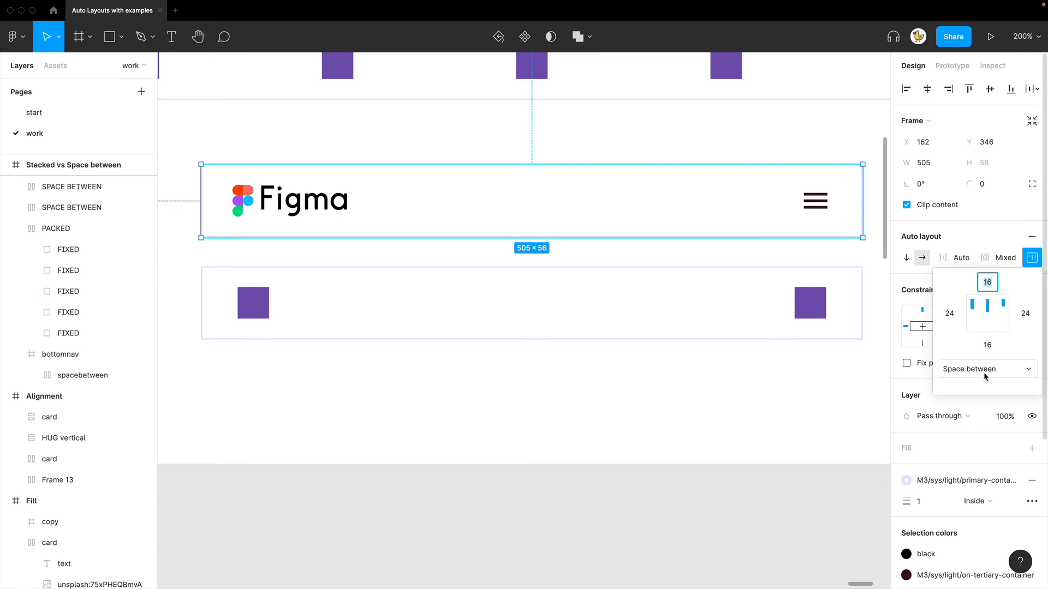
click(862, 386)
Widen the header bar with the Figma logo and hamburger icon symmetrically about its center to about 705
click(829, 231)
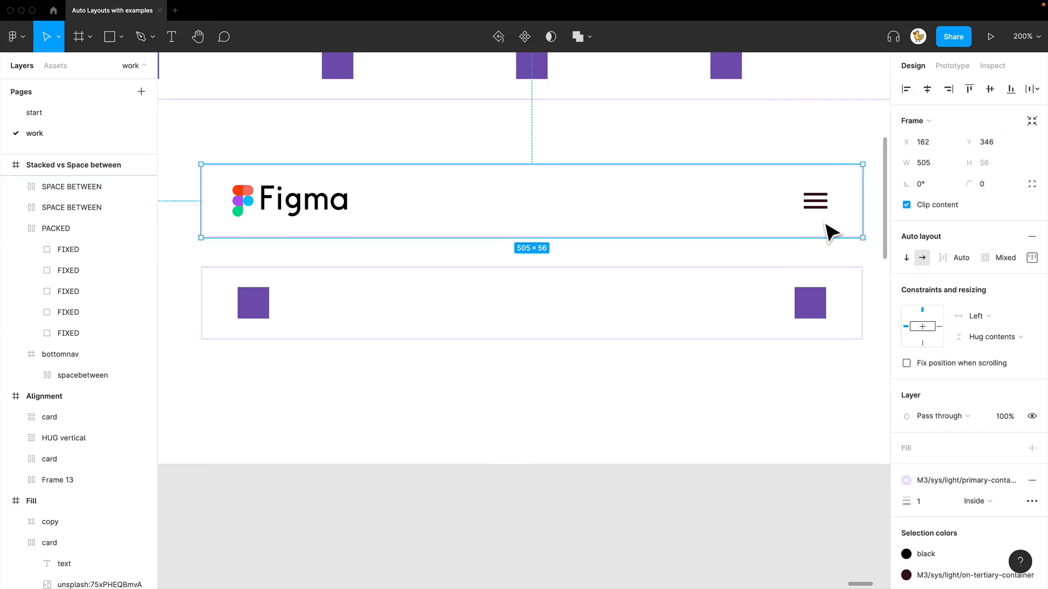
key(shift+0)
drag(704, 273, 769, 271)
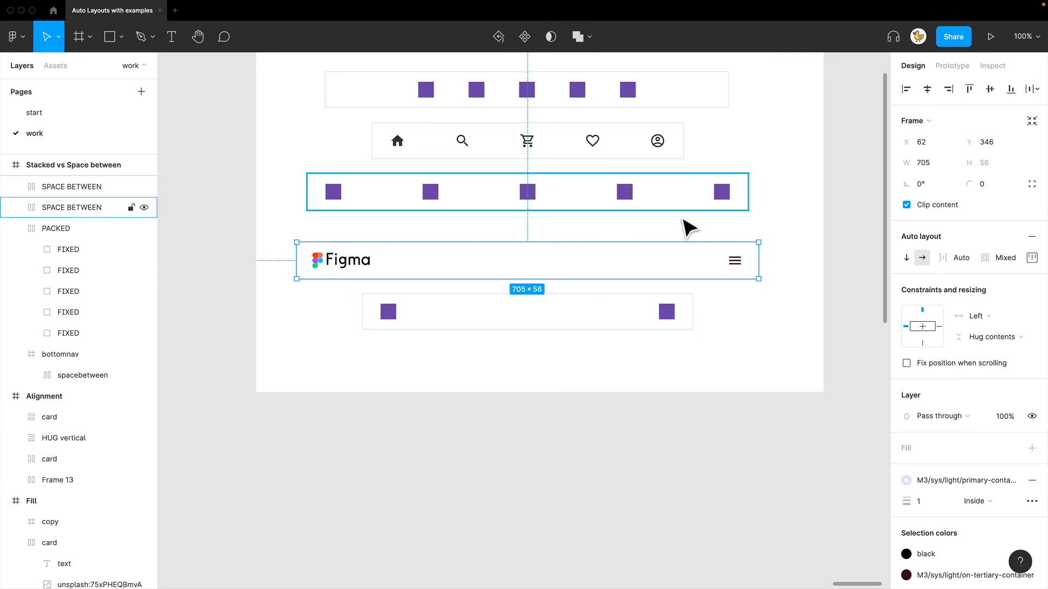